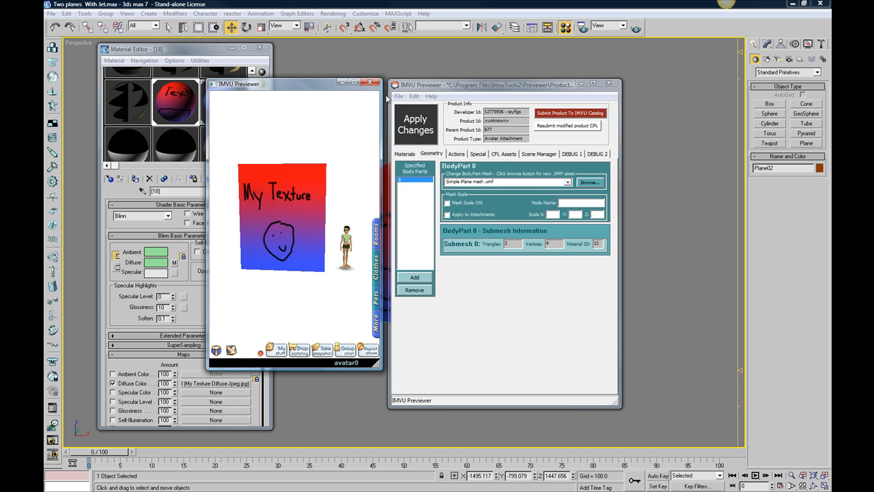
- Close the open IMVU Previewer and relaunch it, logging in with the remembered account and declining the prerelease installation
click(606, 84)
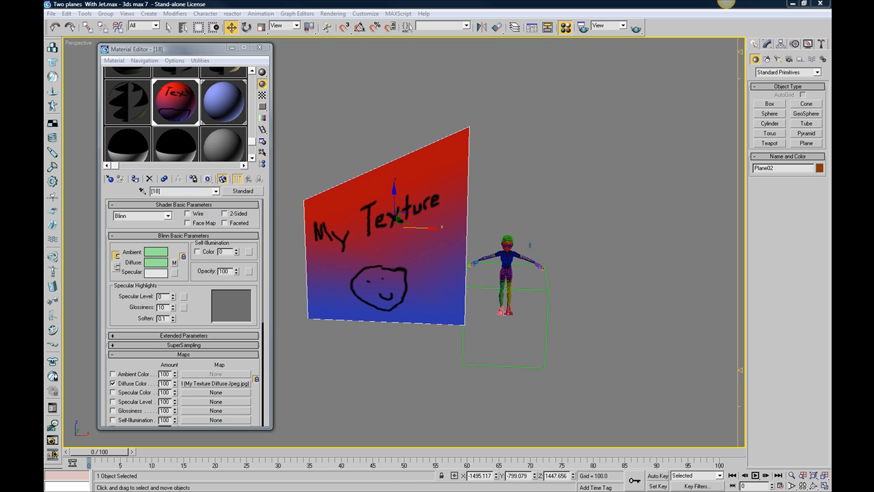
click(57, 484)
click(114, 388)
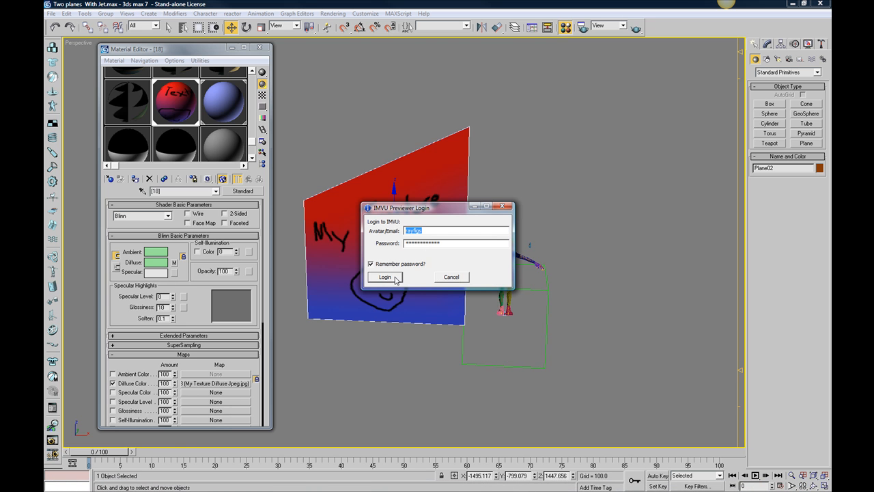
click(386, 277)
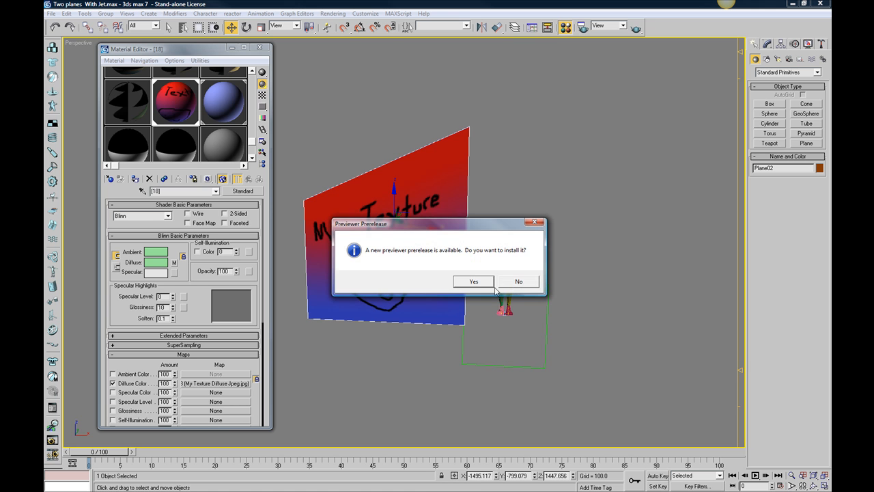
click(517, 282)
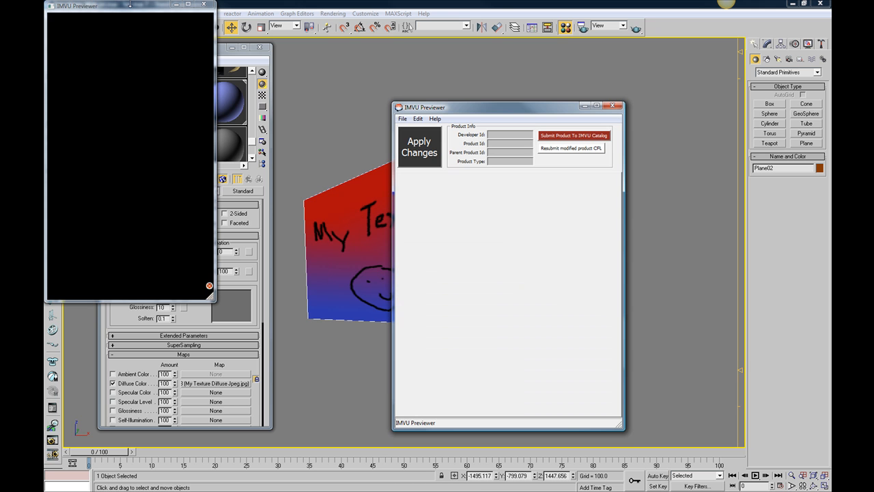
- Arrange the two previewer windows side by side and create a derived product from product ID 677
drag(134, 10, 271, 104)
drag(435, 111, 419, 95)
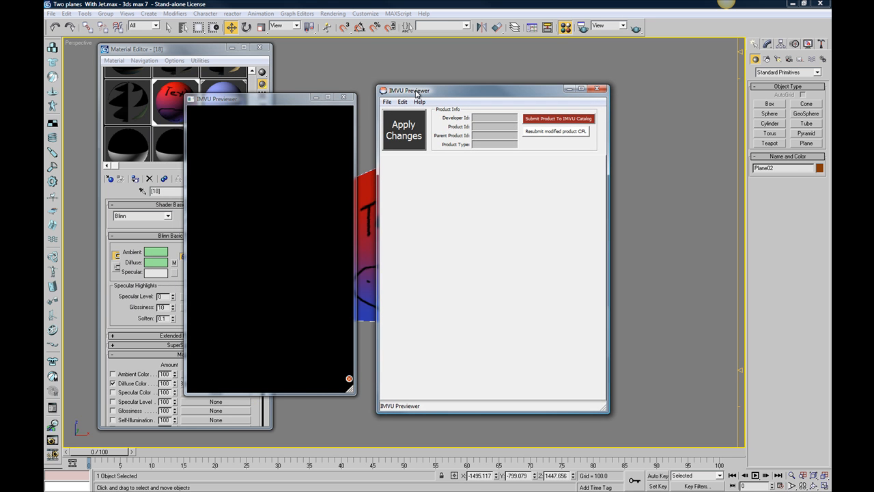
click(386, 101)
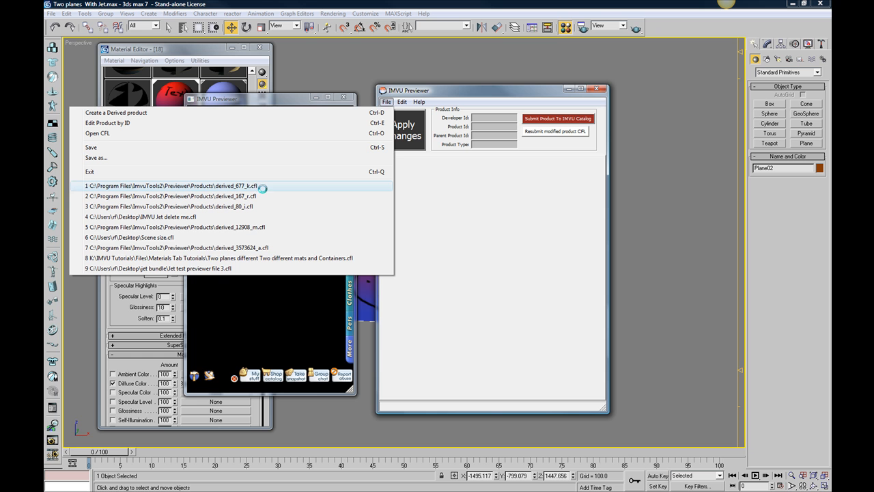
click(157, 114)
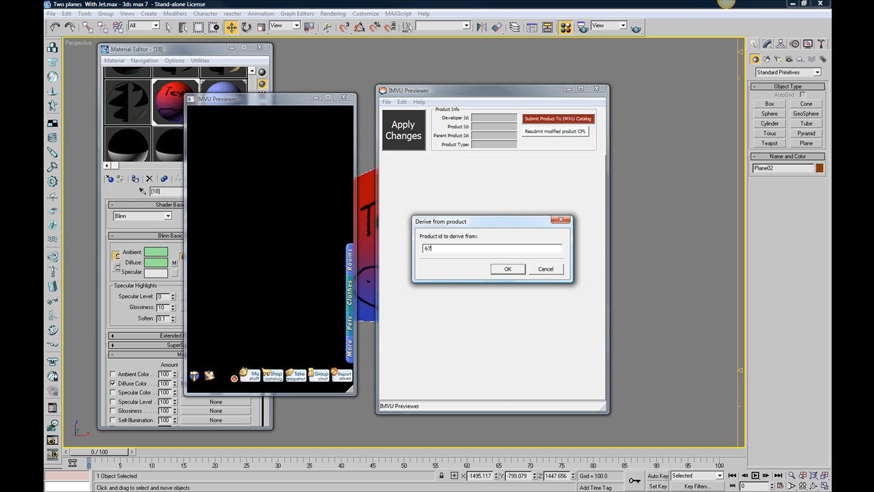
click(507, 268)
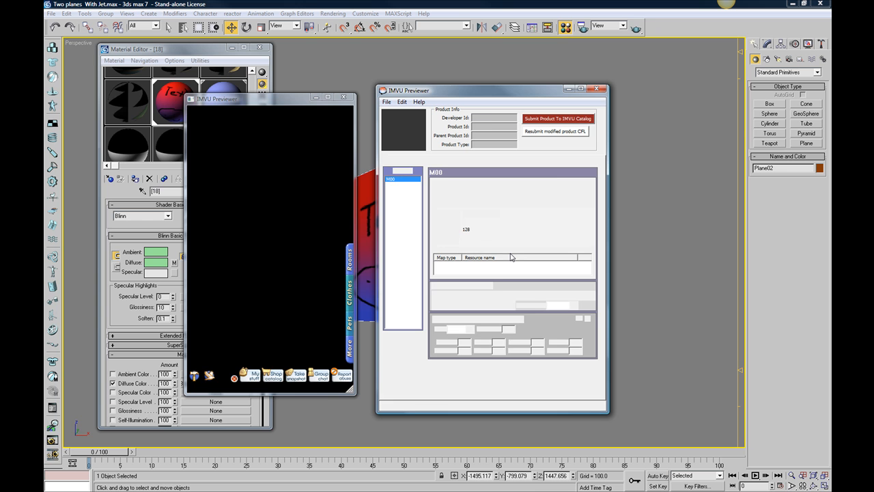
- Load the Simple Plane Rig file as the product's skeleton
click(289, 182)
scroll(283, 170, up, 5)
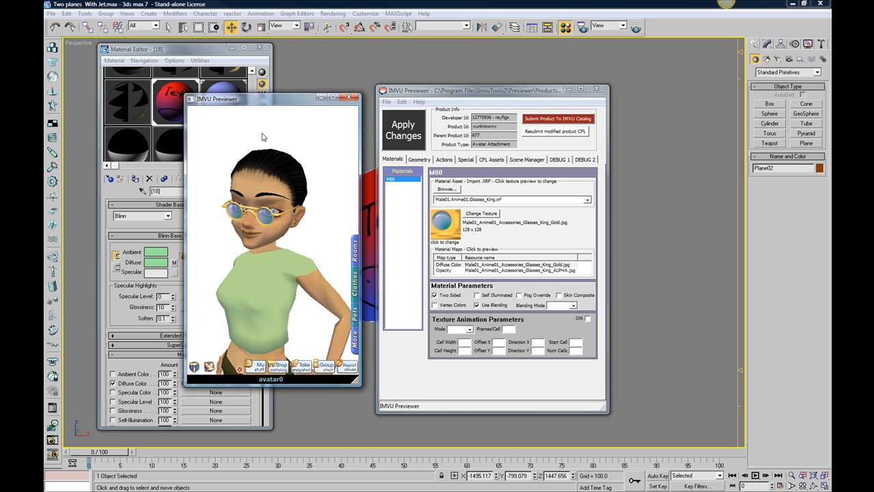
click(466, 160)
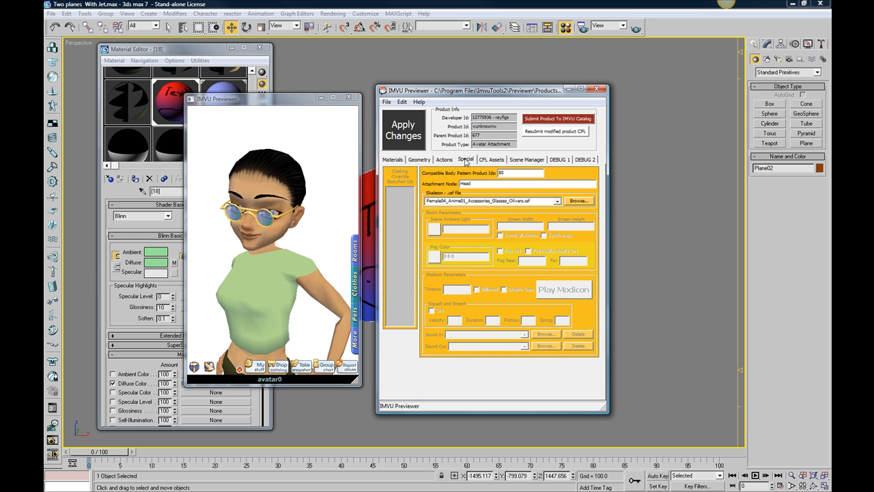
click(576, 202)
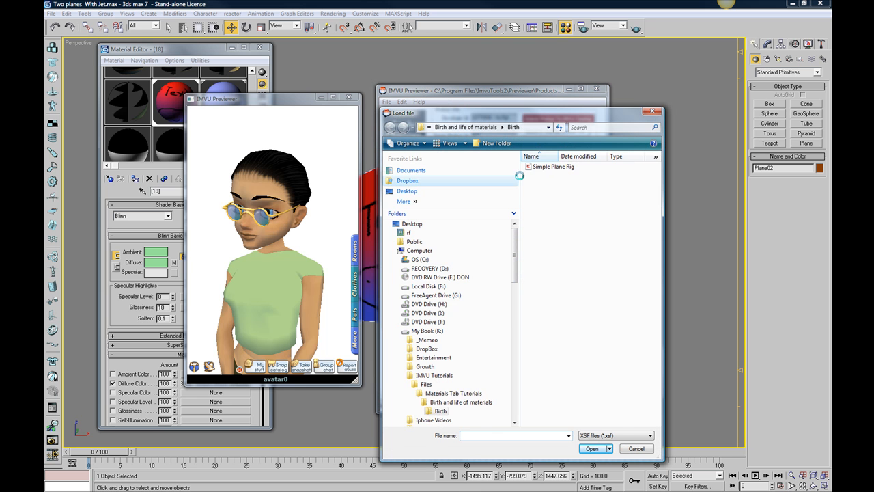
click(549, 169)
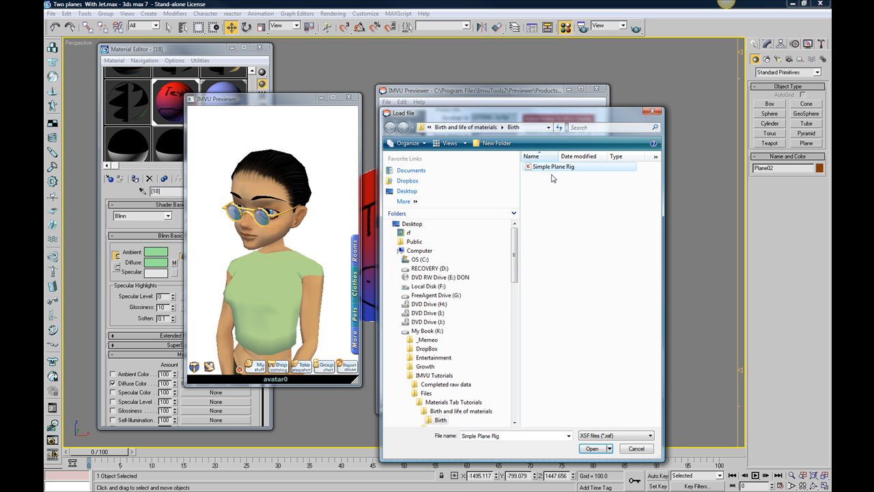
click(592, 448)
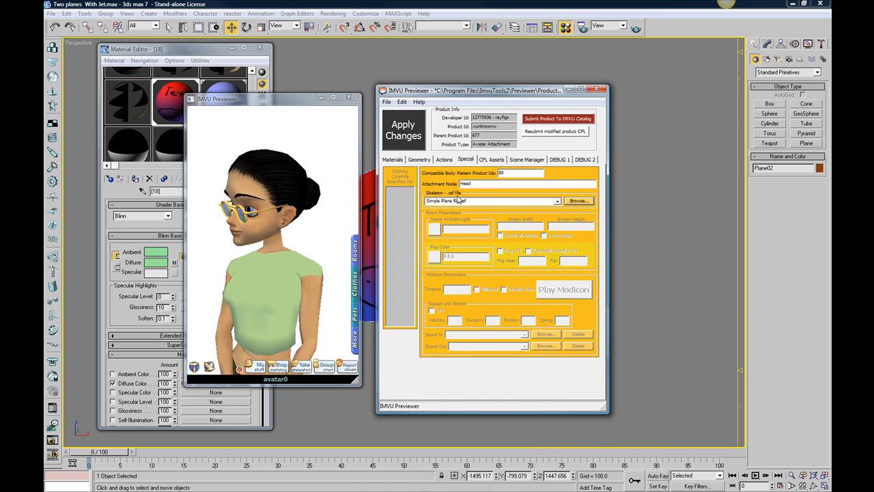
drag(463, 201, 426, 201)
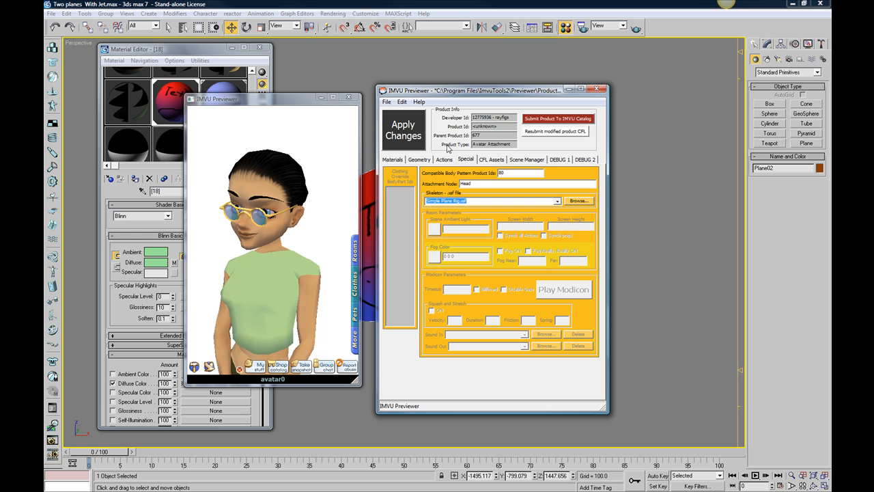
- Load the Simple Plane mesh file into BodyPart 0 and check its submesh information and material entry
click(423, 161)
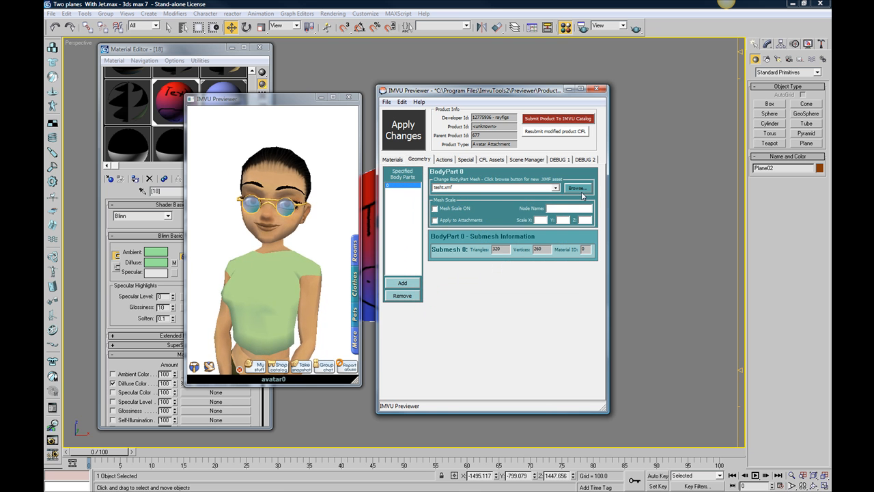
click(572, 188)
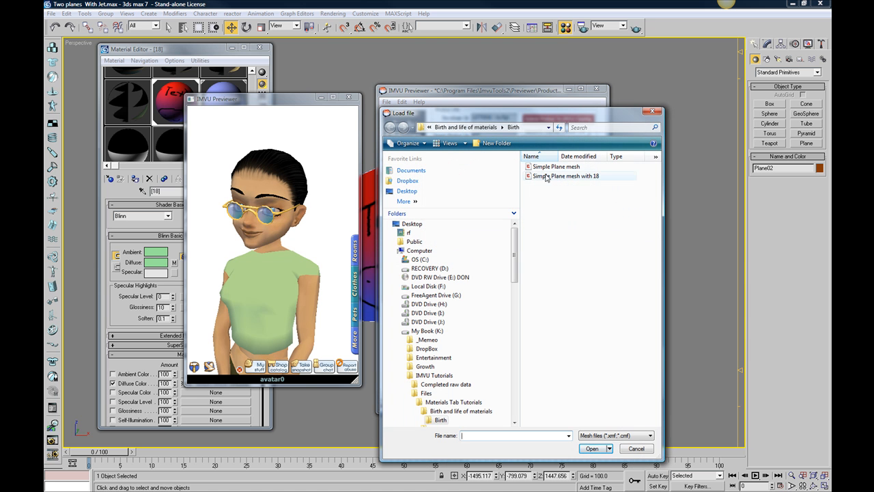
click(547, 170)
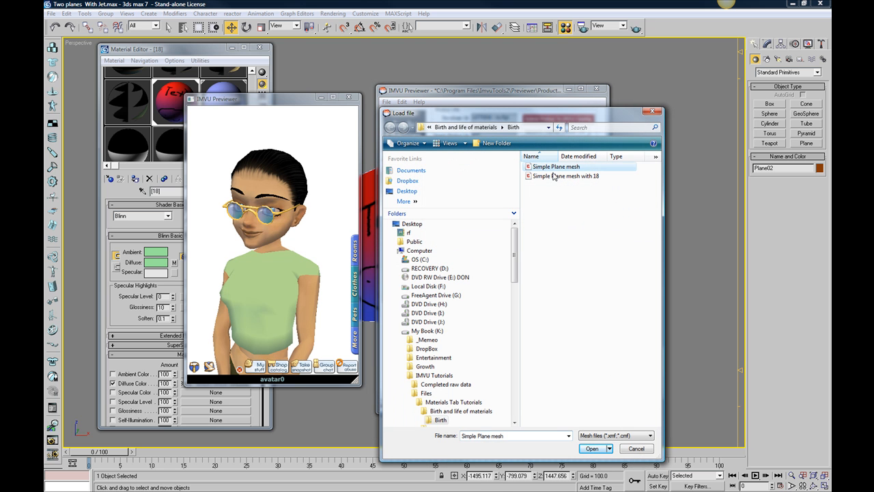
click(592, 449)
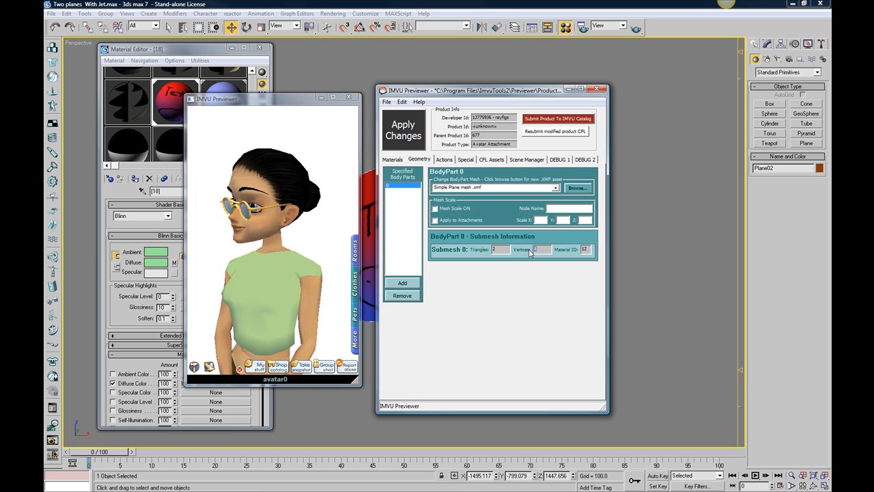
drag(502, 249, 487, 249)
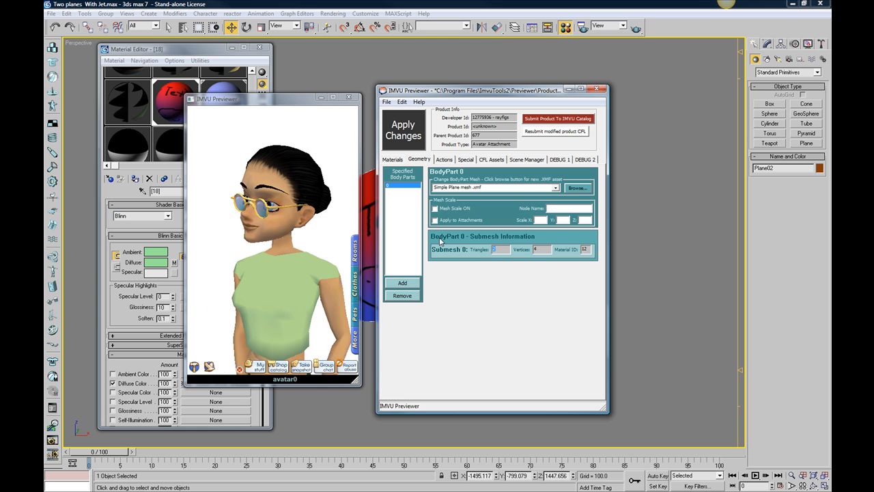
click(587, 250)
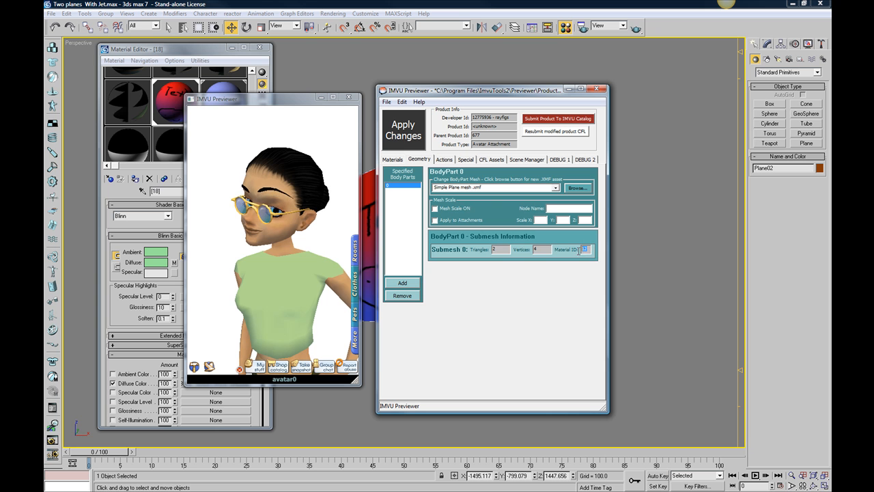
click(394, 159)
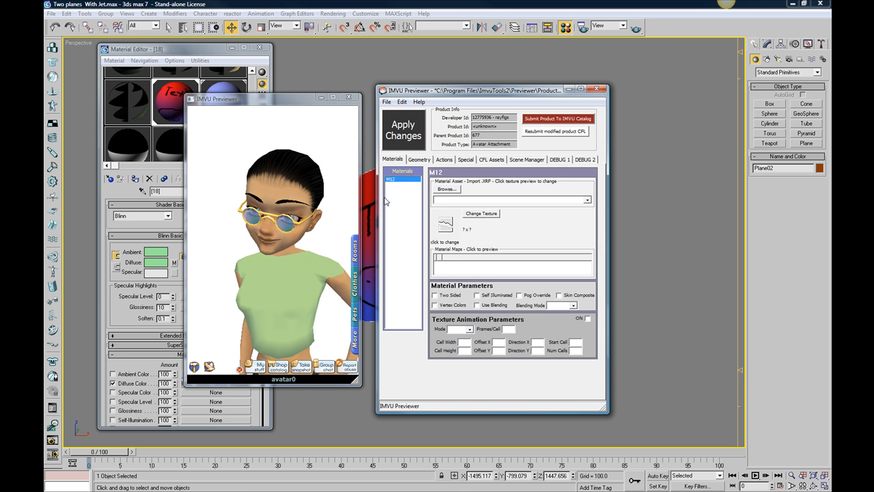
click(419, 159)
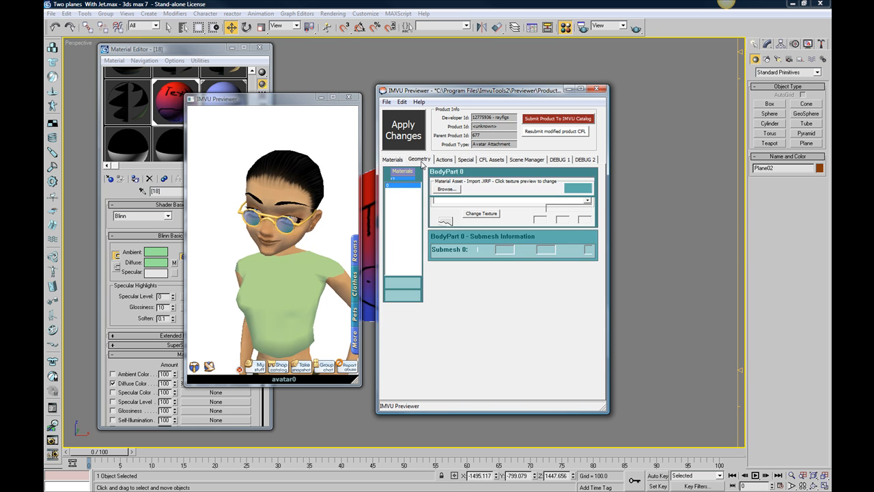
- Apply the product changes and examine the plane's position around the avatar in the preview scene
click(274, 247)
scroll(274, 248, down, 5)
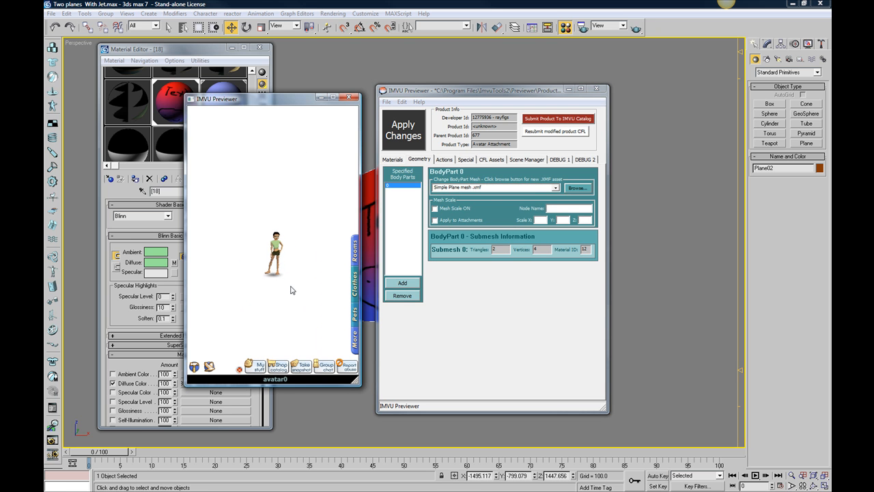
click(405, 137)
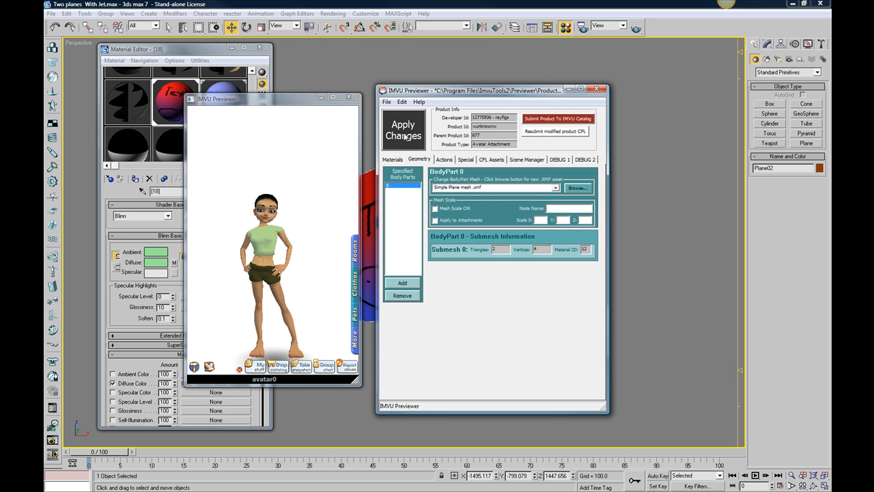
click(278, 275)
scroll(279, 276, down, 4)
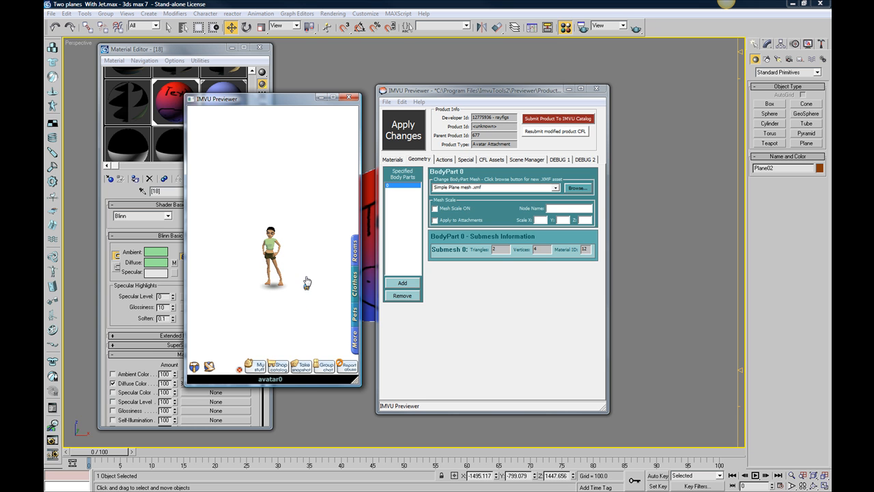
scroll(308, 257, up, 3)
scroll(245, 250, down, 5)
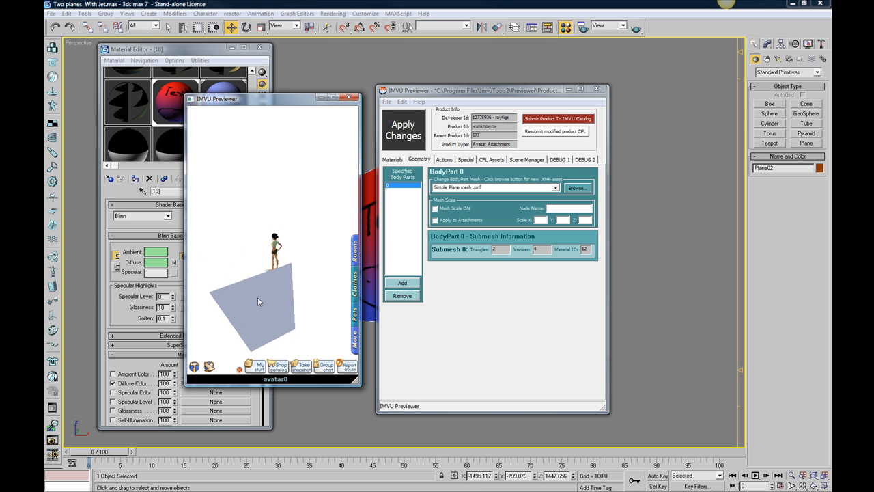
drag(308, 255, 306, 207)
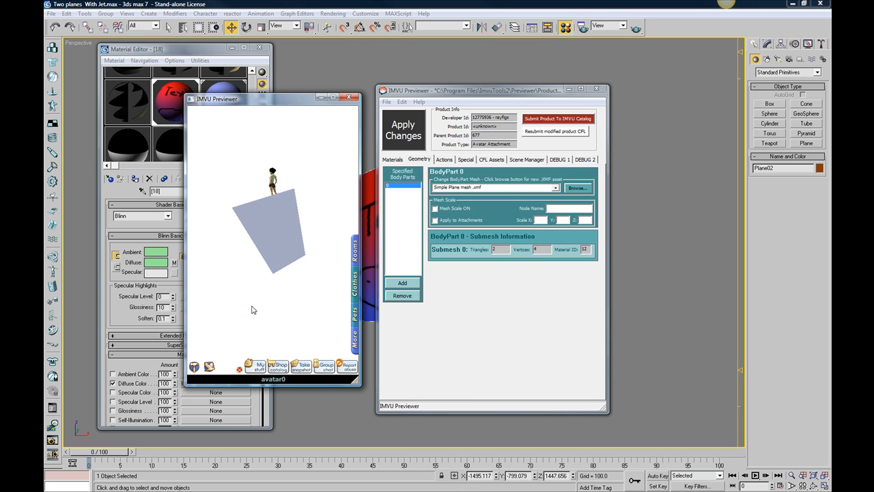
scroll(225, 309, down, 2)
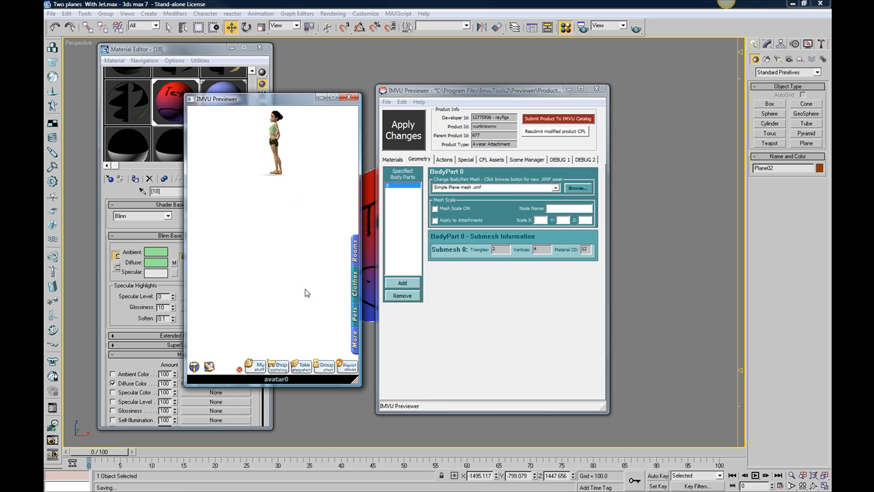
- Switch to 3ds Max, deselect the plane and examine its position relative to the avatar from several angles
click(651, 213)
click(573, 215)
key(s)
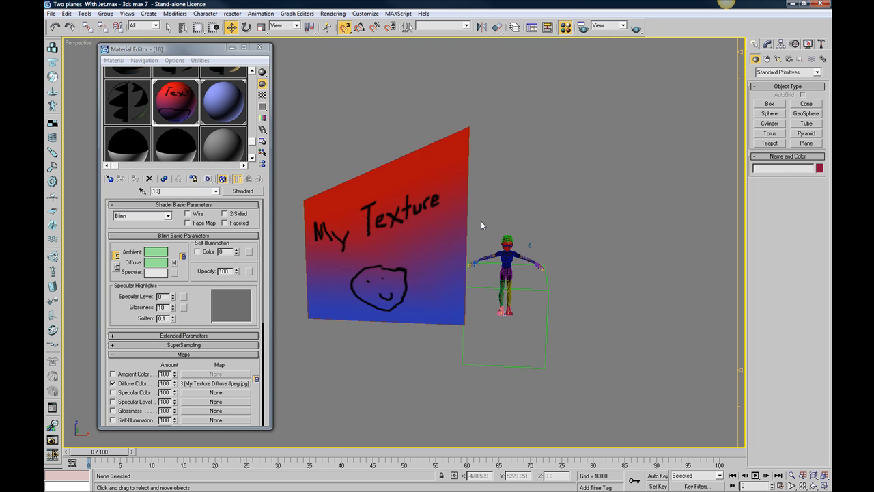
right_click(475, 219)
click(524, 200)
key(s)
alt+middle_drag(493, 212, 381, 230)
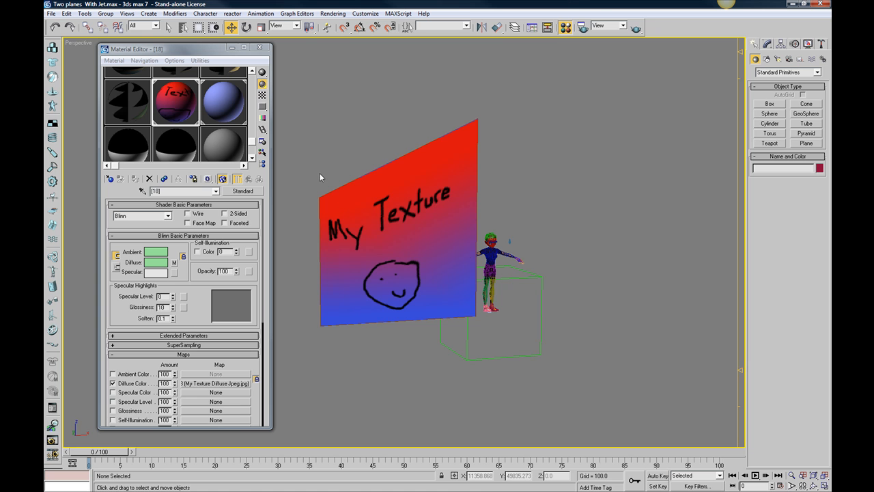
alt+middle_drag(432, 283, 447, 267)
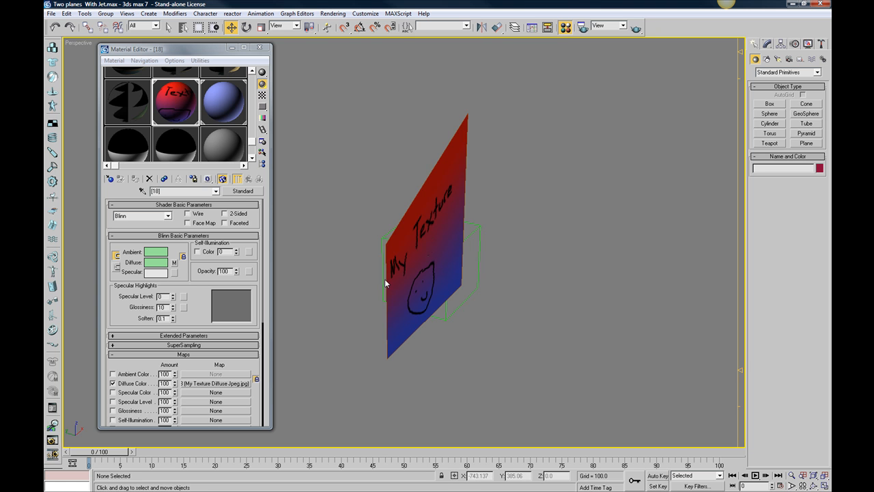
alt+middle_drag(426, 251, 426, 260)
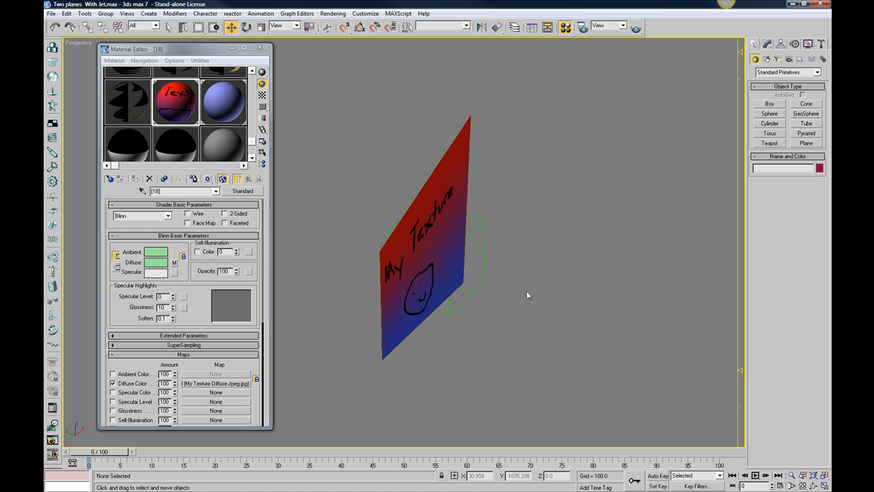
alt+middle_drag(411, 276, 449, 246)
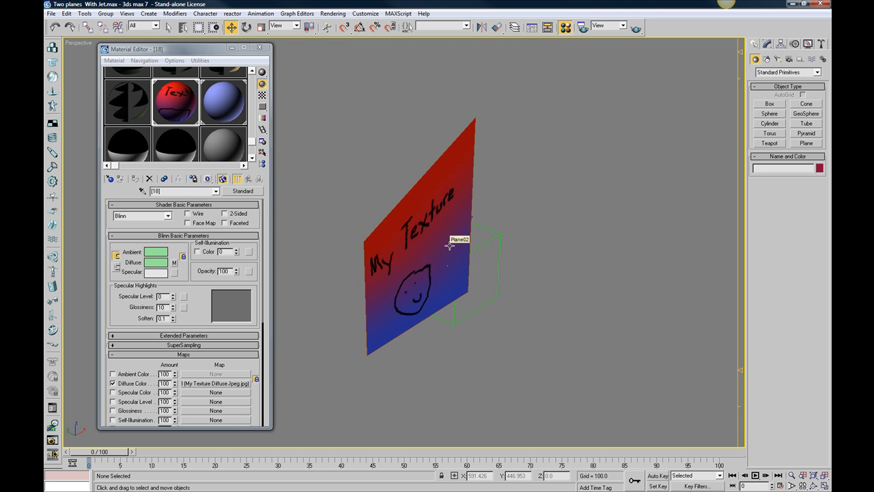
alt+middle_drag(437, 236, 404, 287)
- Switch back to IMVU Previewer and examine the plane's orientation relative to the avatar
mouse_move(430, 489)
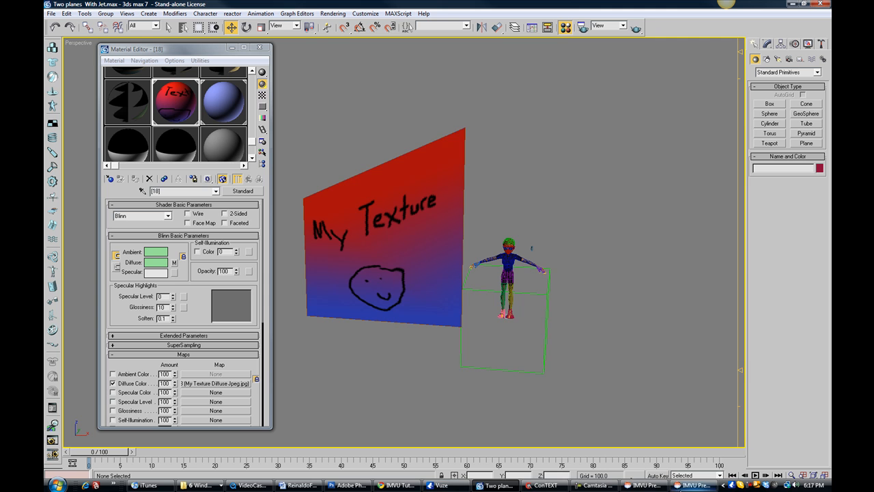
click(692, 486)
drag(270, 192, 292, 203)
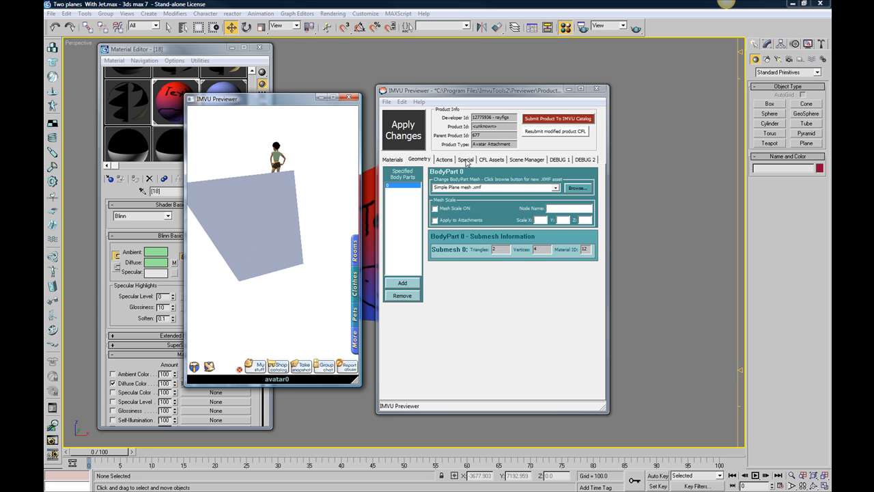
- Open the product's special settings and check its Attachment Node and skeleton file entries
click(466, 159)
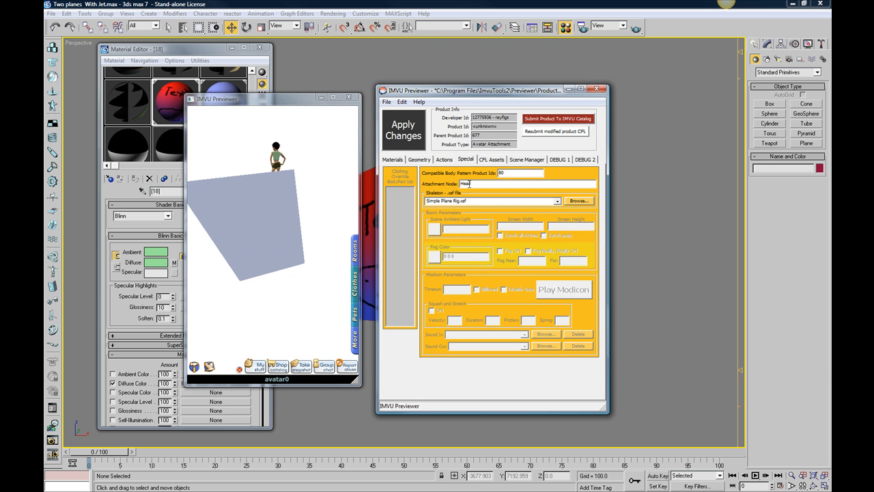
click(279, 215)
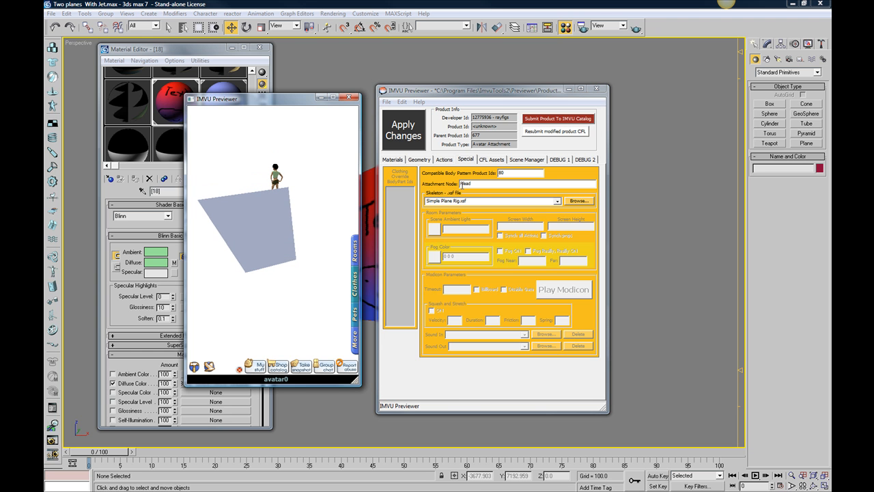
click(481, 184)
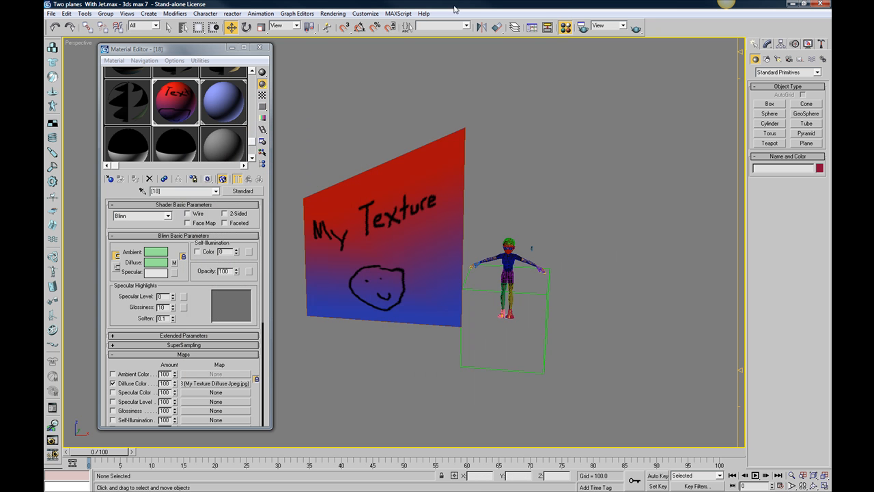
- Switch to 3ds Max and display the avatar in wireframe around its head and upper body
alt+middle_drag(503, 209, 400, 171)
scroll(511, 242, up, 4)
alt+middle_drag(499, 250, 485, 244)
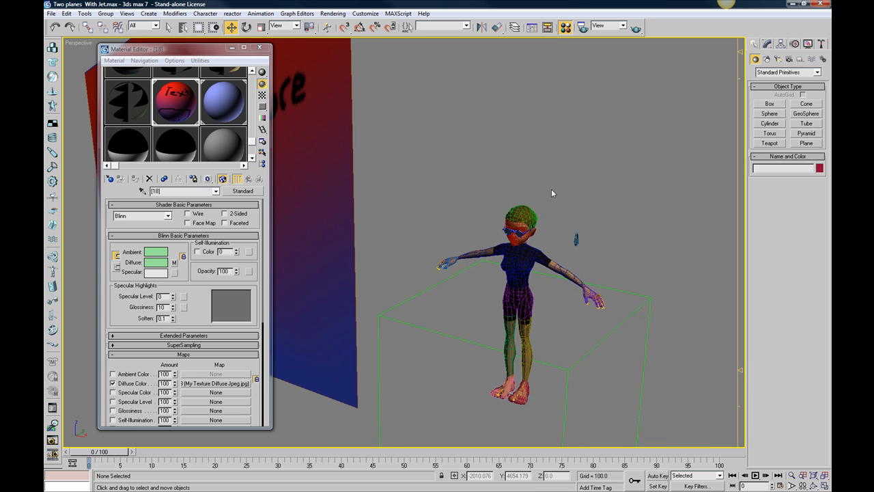
scroll(552, 189, up, 3)
middle_drag(475, 171, 433, 203)
key(F3)
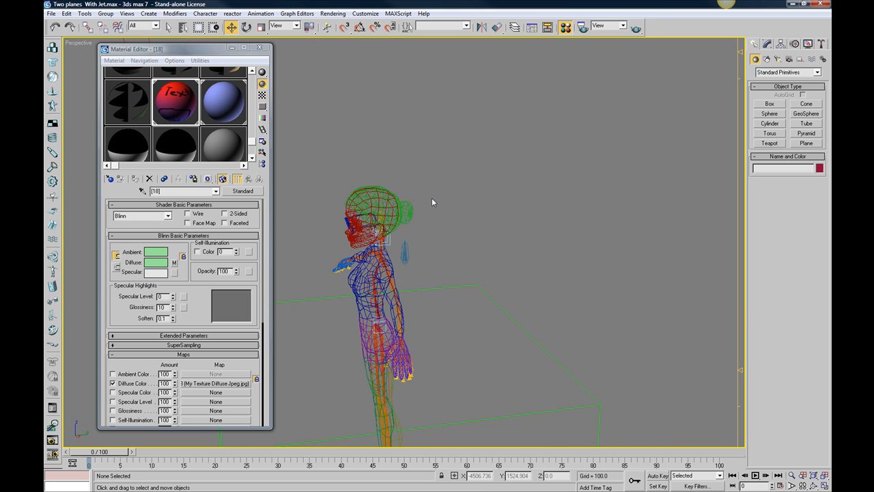
- Try to select the Head bone inside the avatar's head through the surrounding meshes
scroll(433, 203, up, 3)
scroll(433, 203, down, 2)
scroll(433, 202, down, 4)
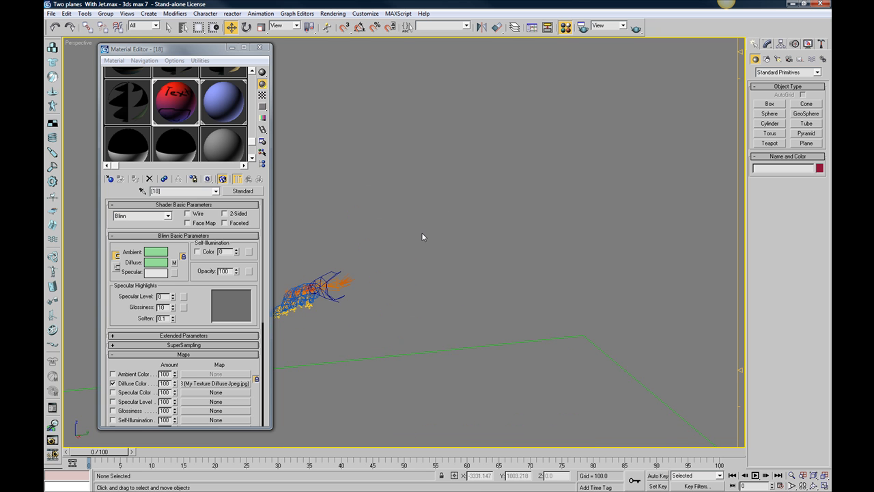
scroll(407, 230, up, 5)
alt+middle_drag(412, 214, 435, 222)
click(434, 216)
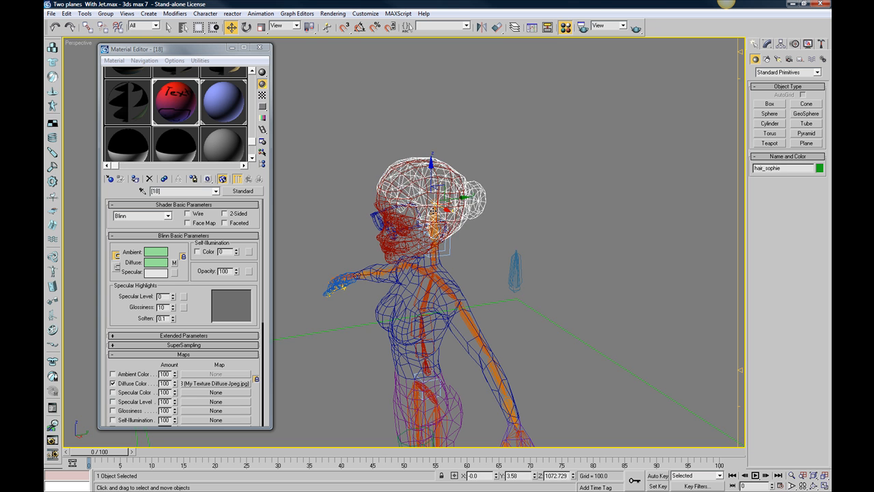
click(434, 209)
click(433, 239)
click(433, 225)
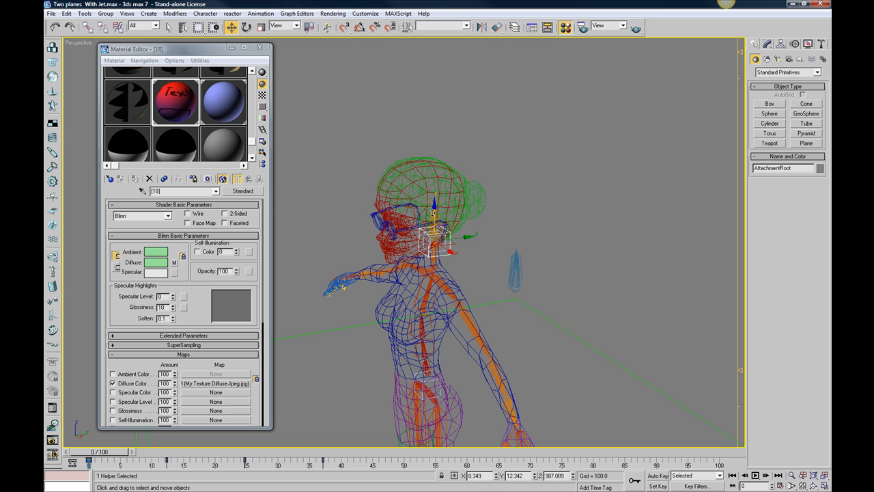
click(432, 213)
click(502, 213)
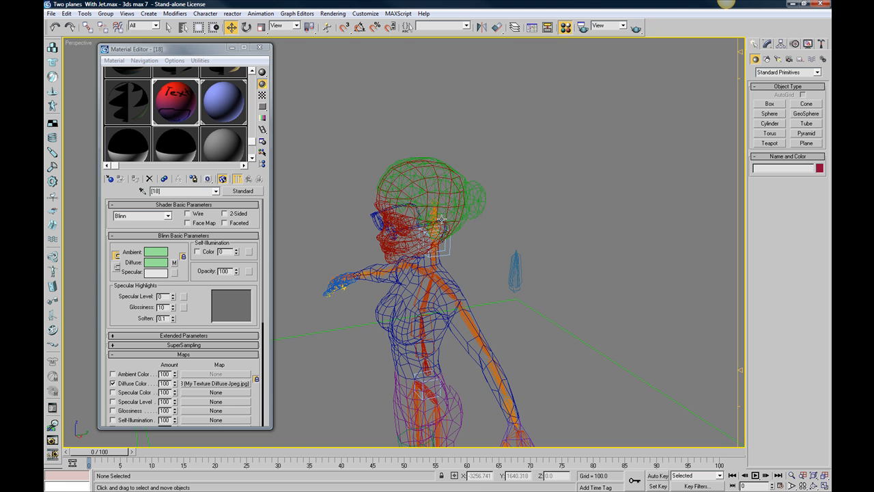
- Delete the avatar's head and hair meshes, and select the exposed Head bone
click(433, 213)
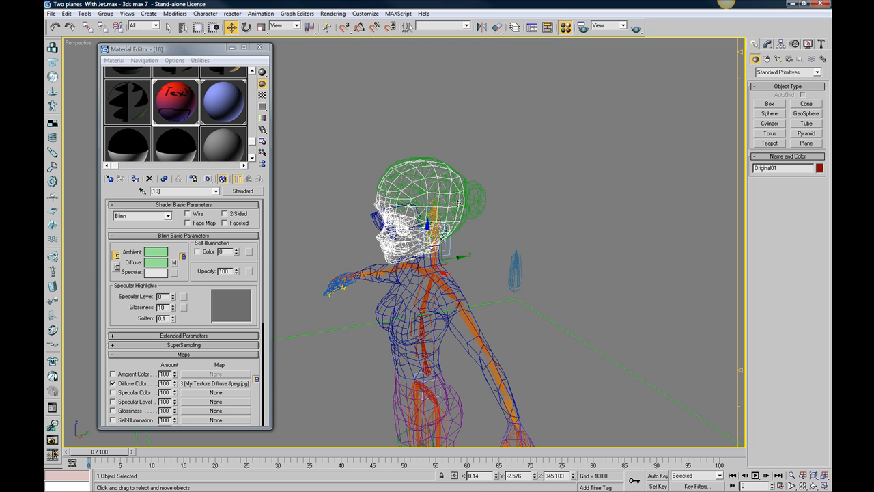
key(Delete)
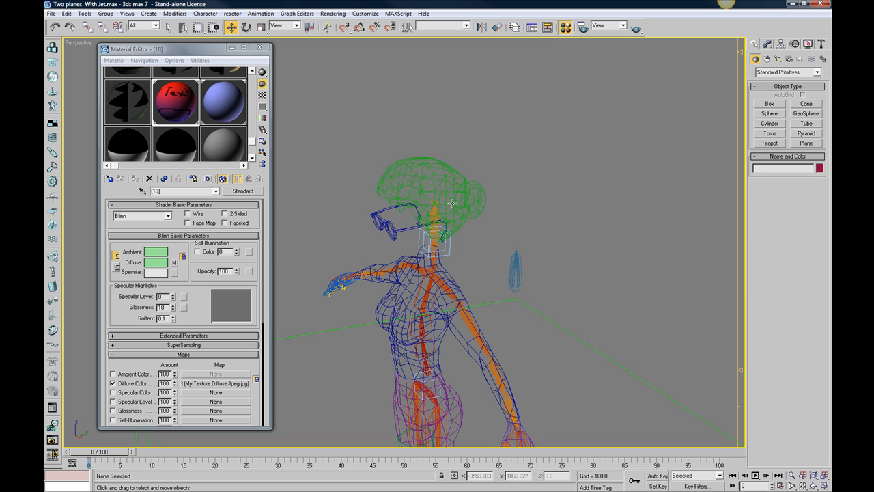
click(446, 224)
key(Delete)
click(435, 213)
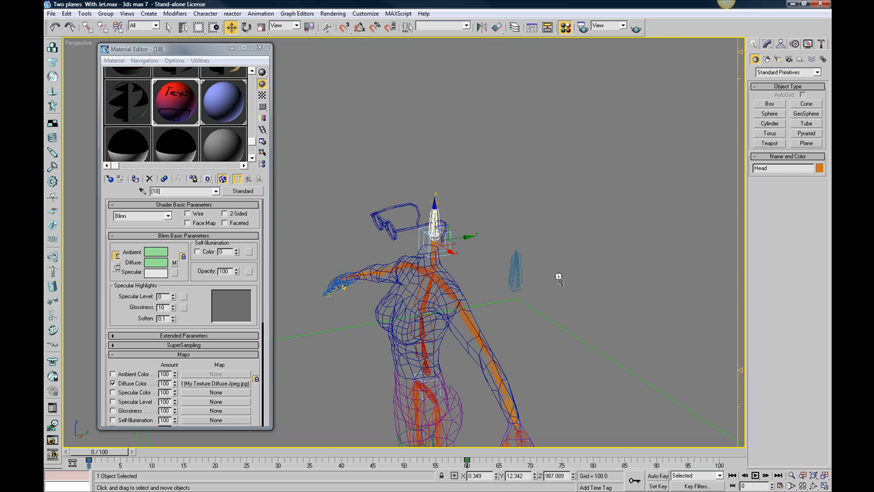
- Align Dummy01 to the Head bone in X, Y and Z position by pivot points, and in X and Y orientation
scroll(555, 278, down, 8)
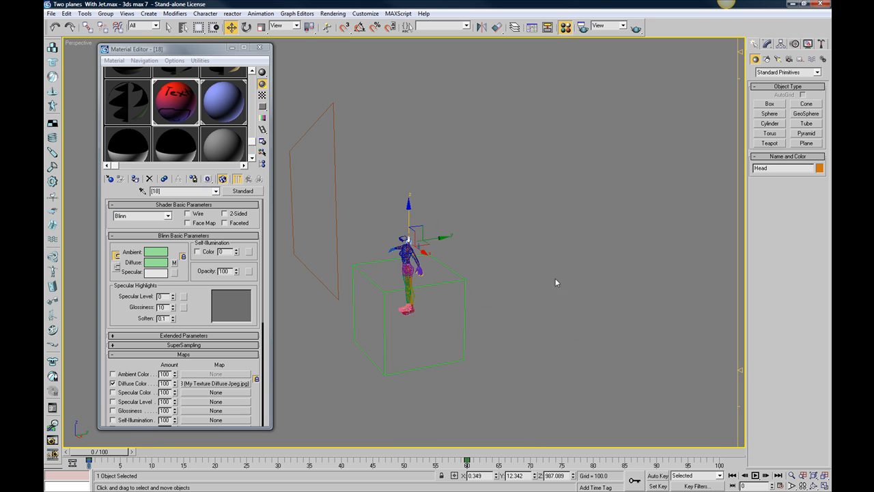
click(462, 280)
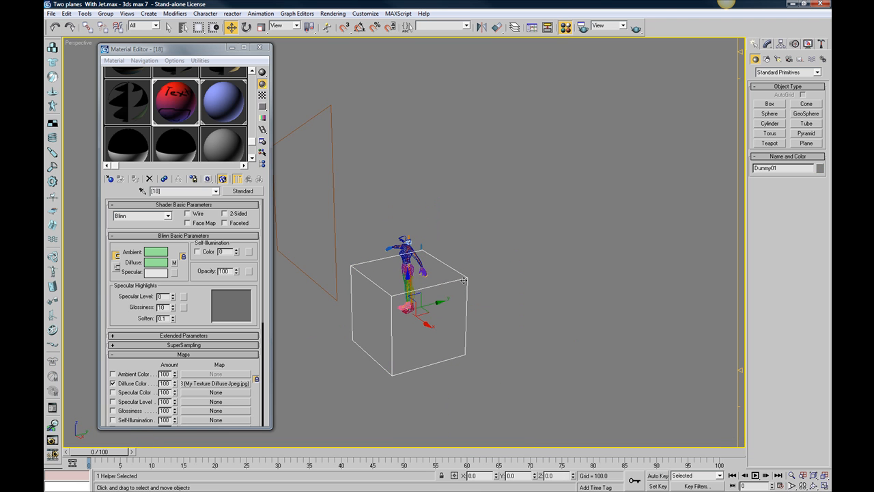
click(496, 28)
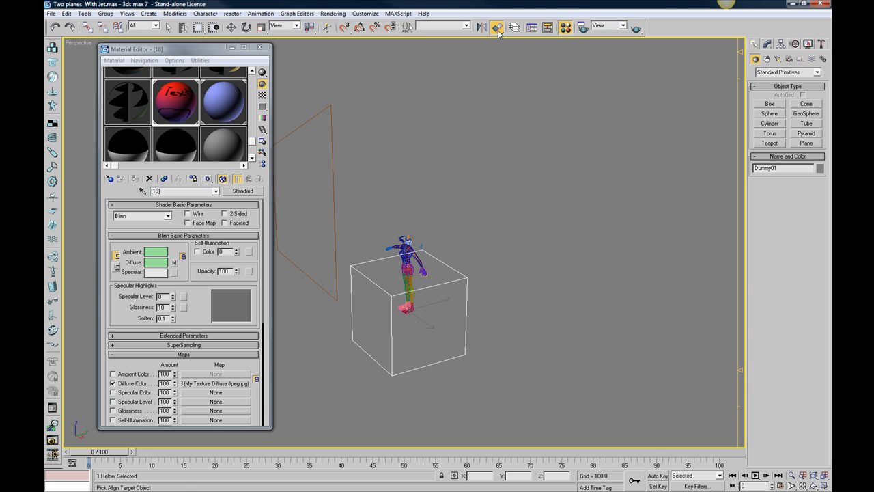
click(498, 28)
click(499, 28)
click(501, 28)
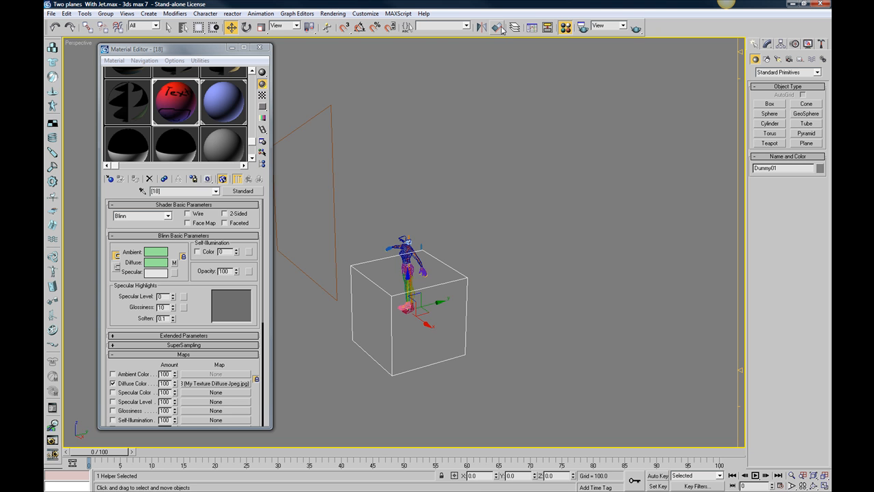
click(498, 28)
scroll(405, 241, up, 4)
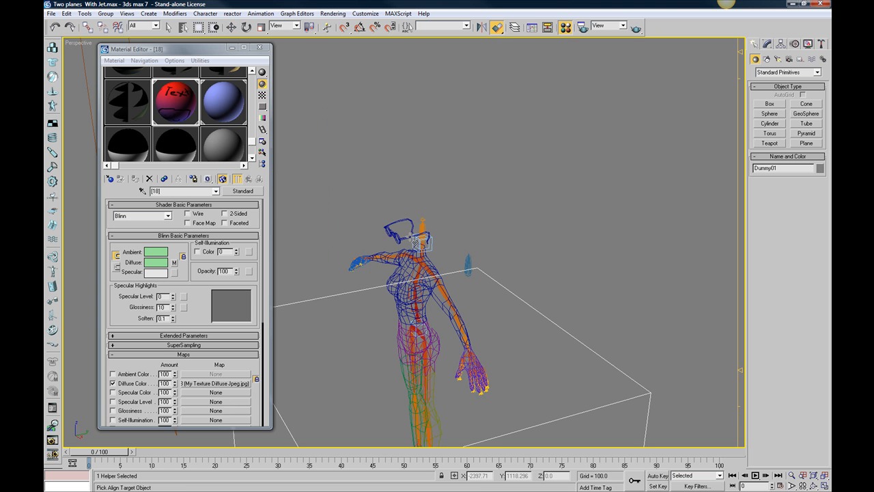
scroll(411, 239, up, 2)
scroll(413, 237, down, 1)
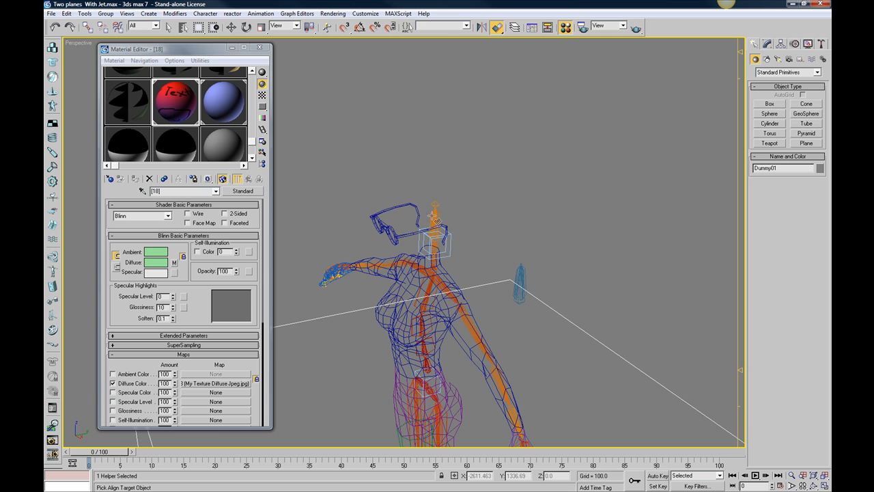
click(434, 217)
drag(435, 170, 530, 179)
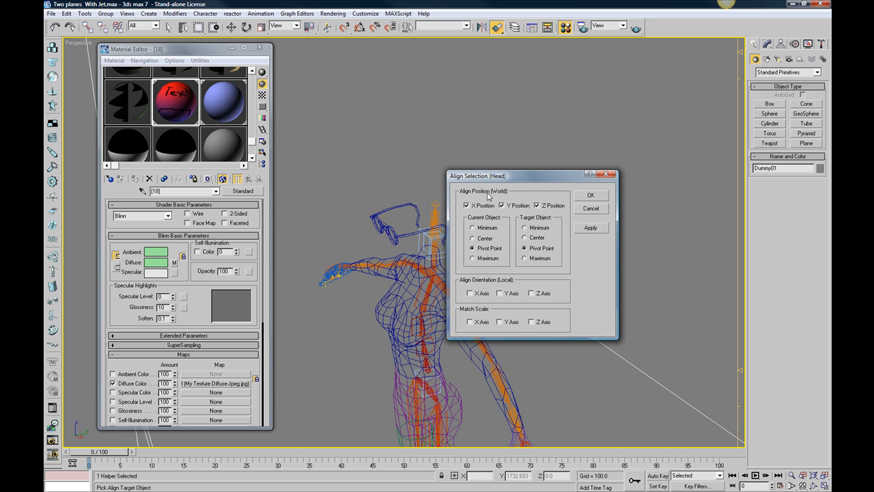
click(470, 293)
click(499, 293)
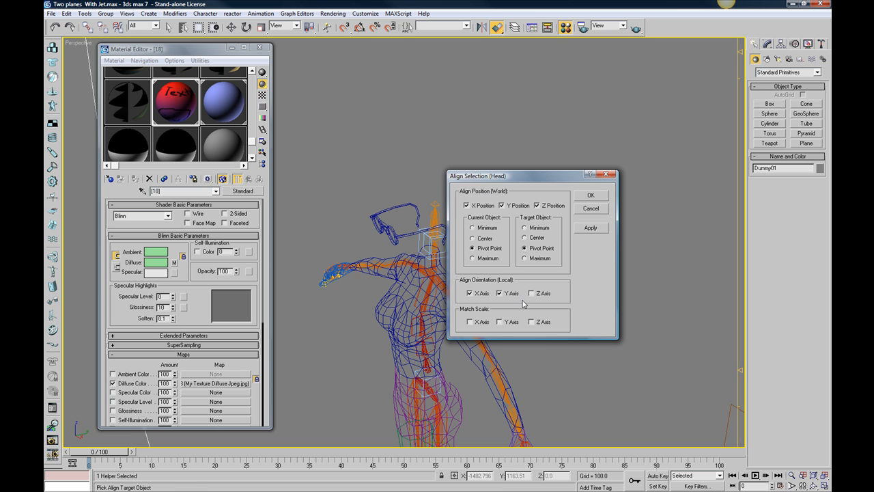
click(590, 195)
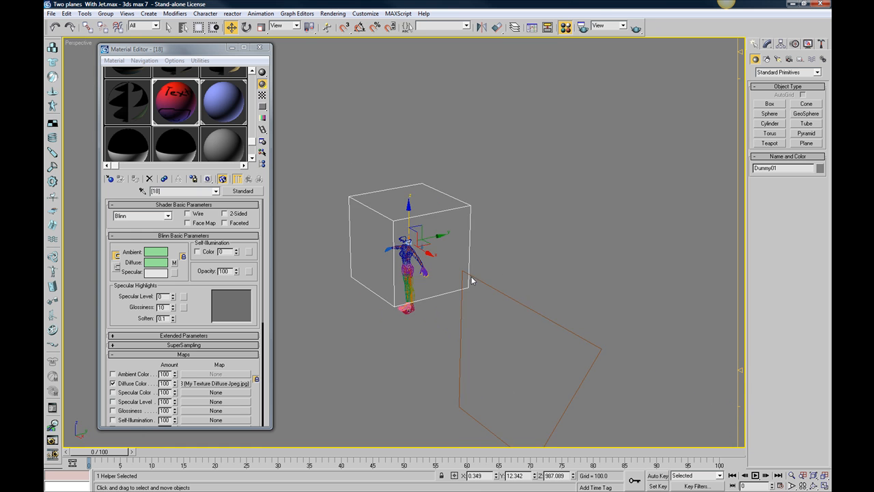
- Examine the aligned dummy and textured plane around the avatar, and undo the alignment to the Head bone
scroll(348, 271, down, 2)
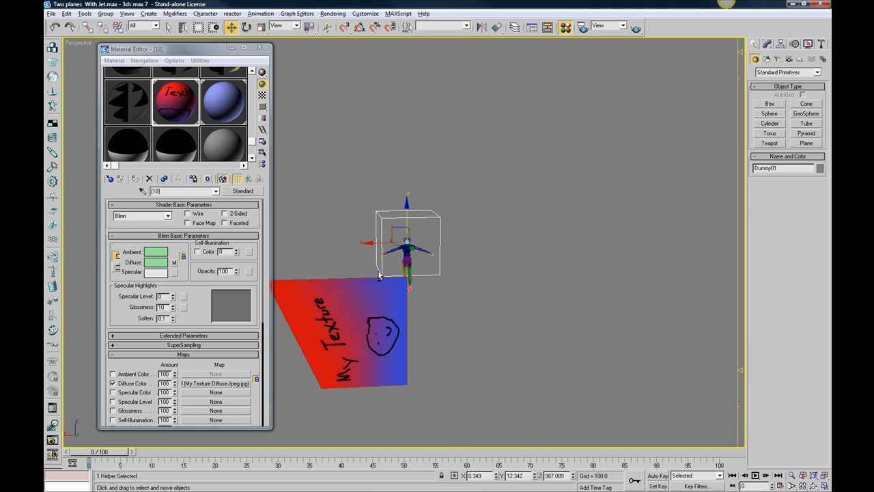
scroll(382, 275, up, 1)
alt+middle_drag(405, 272, 412, 308)
scroll(412, 307, up, 4)
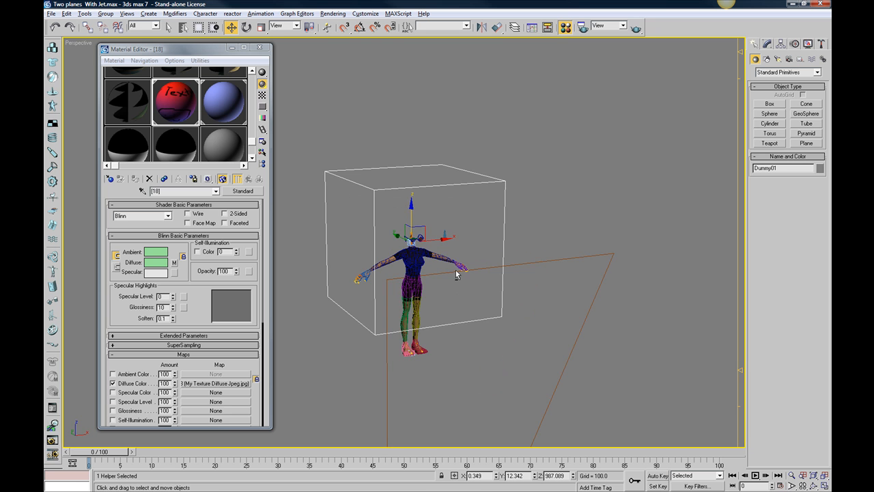
mouse_move(455, 271)
alt+middle_down()
mouse_move(441, 269)
mouse_move(465, 268)
alt+middle_up()
scroll(465, 266, down, 2)
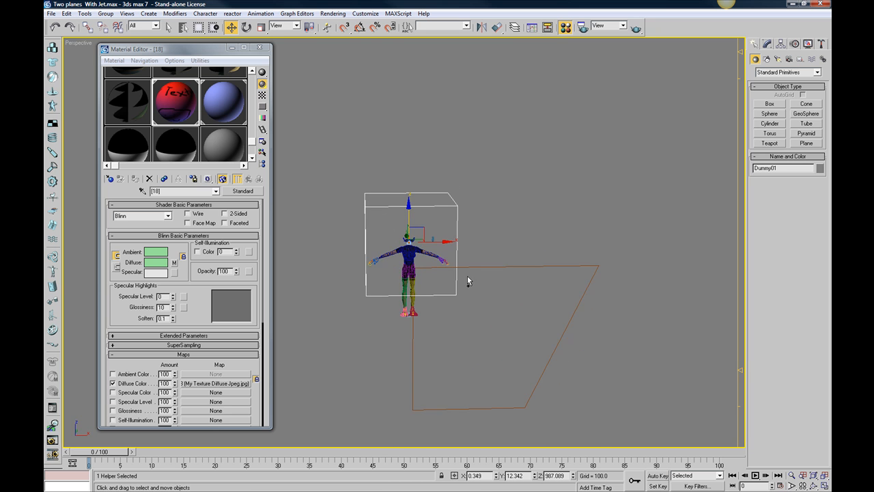
key(ctrl+z)
key(ctrl+z)
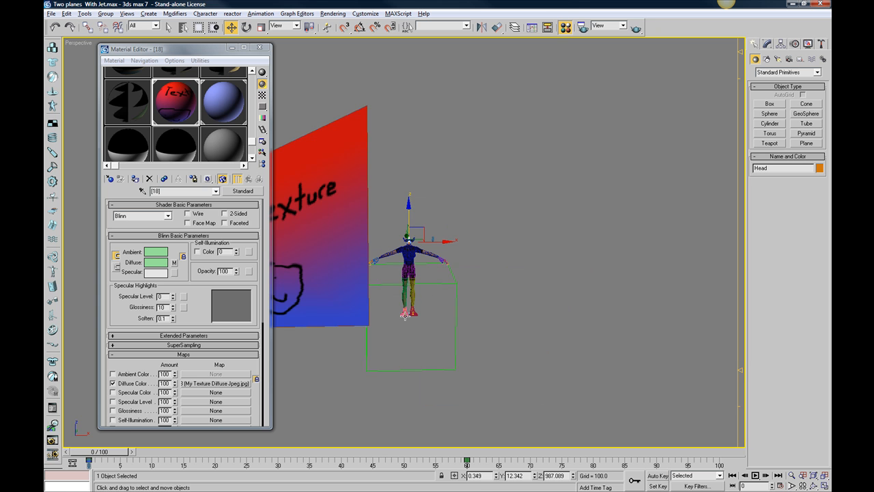
- Select the master root dummy between the avatar's feet and copy its name, Female03MasterRoot
alt+middle_drag(405, 315, 425, 271)
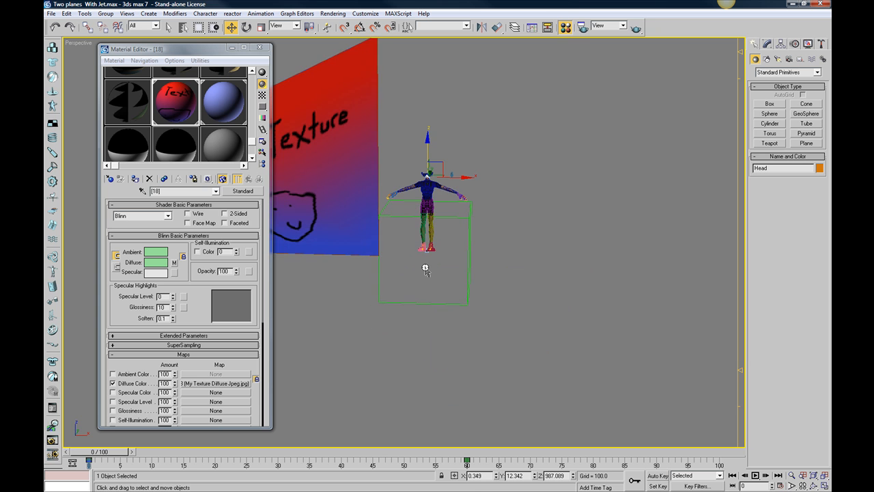
scroll(425, 268, up, 5)
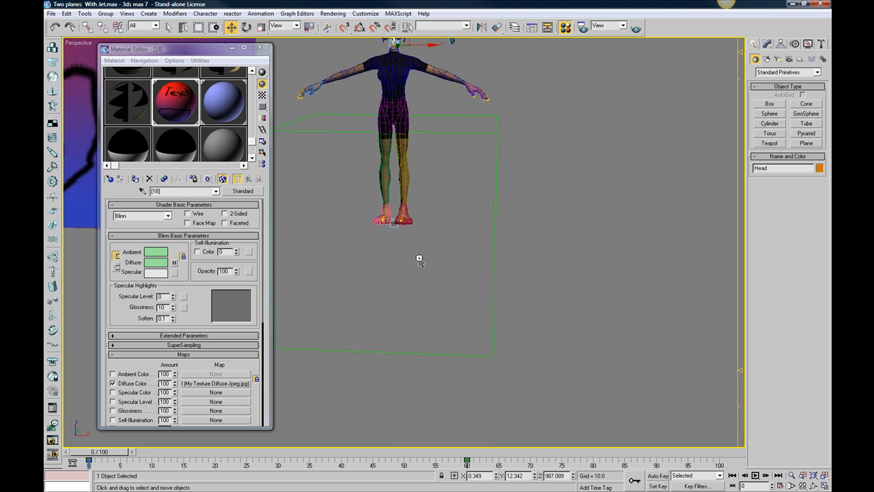
scroll(419, 260, up, 3)
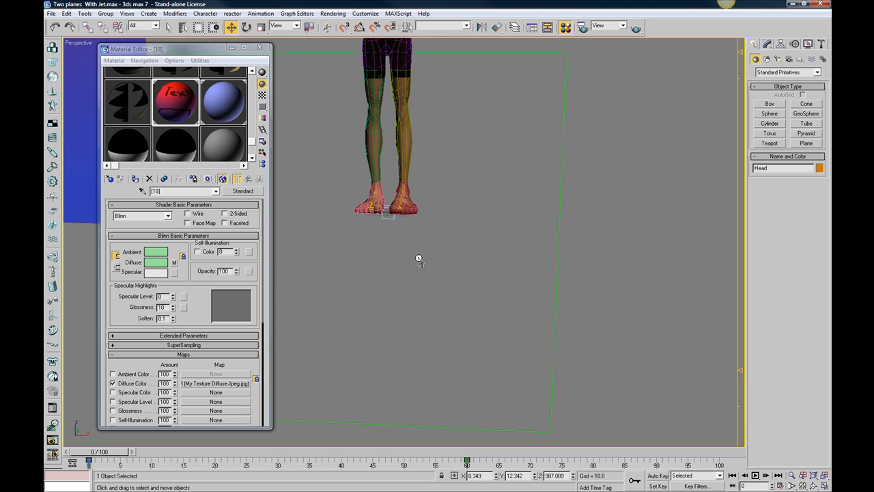
click(381, 205)
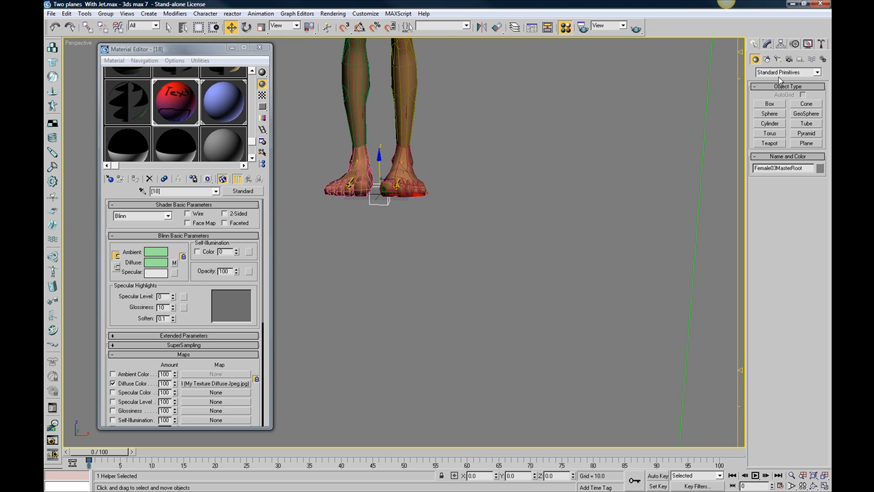
click(767, 46)
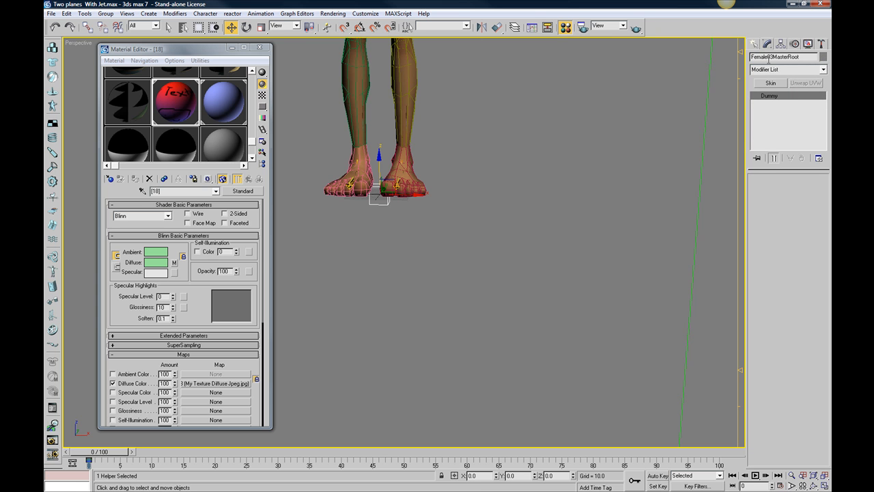
drag(799, 57, 751, 57)
key(ctrl+c)
- Switch to IMVU Previewer and replace the Attachment Node with Female03MasterRoot
scroll(441, 232, down, 8)
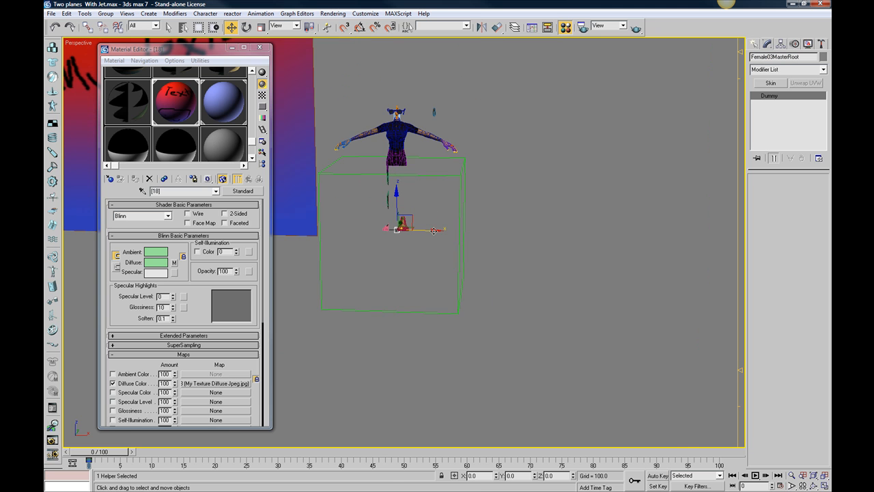
mouse_move(390, 489)
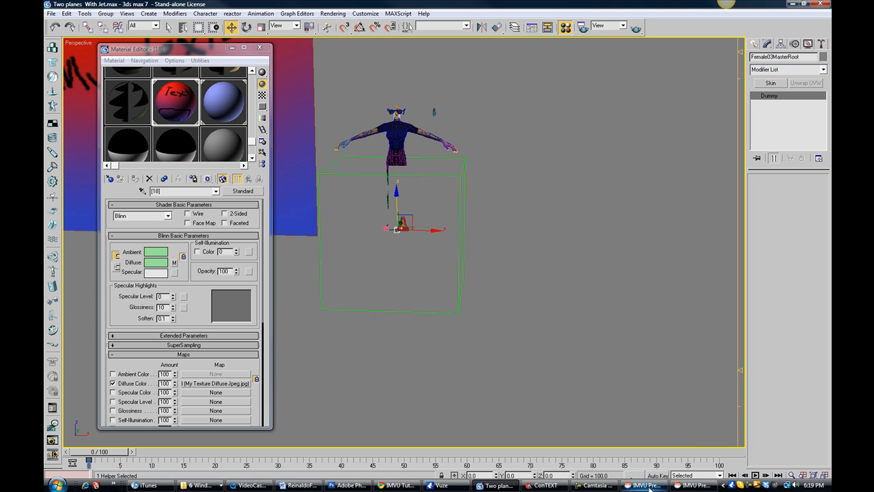
click(647, 486)
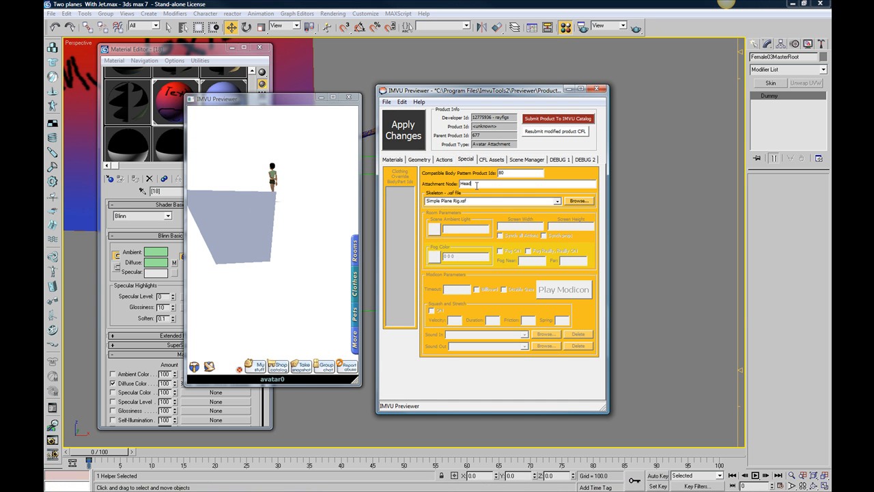
double_click(468, 184)
key(ctrl+v)
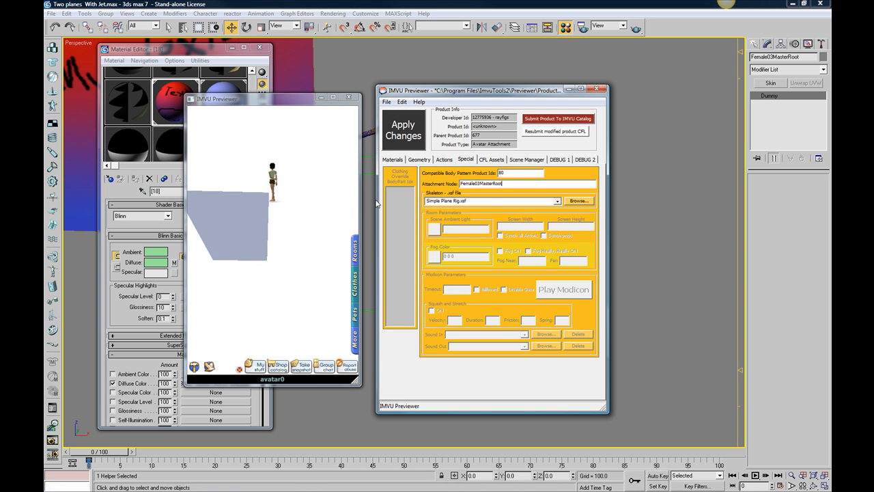
drag(195, 309, 301, 211)
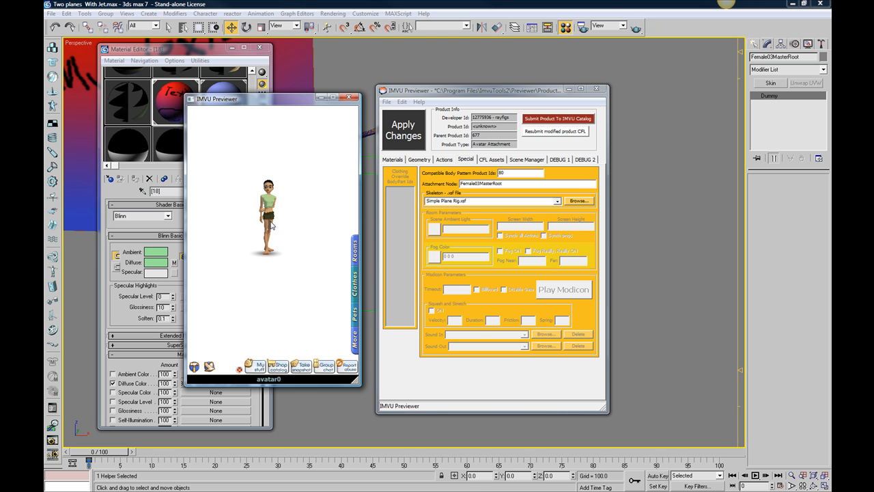
- Apply the attachment node change, inspect the plane beside the avatar in the preview, and display the M12 material settings
click(408, 136)
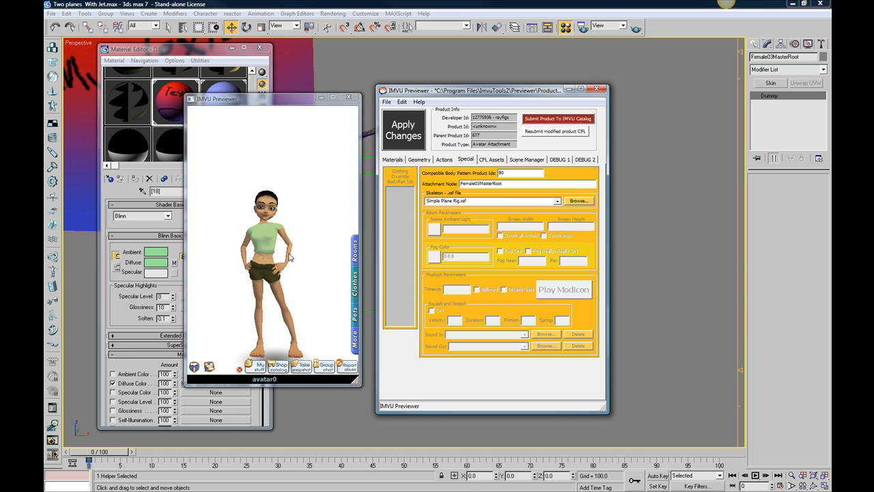
click(290, 256)
scroll(287, 263, down, 10)
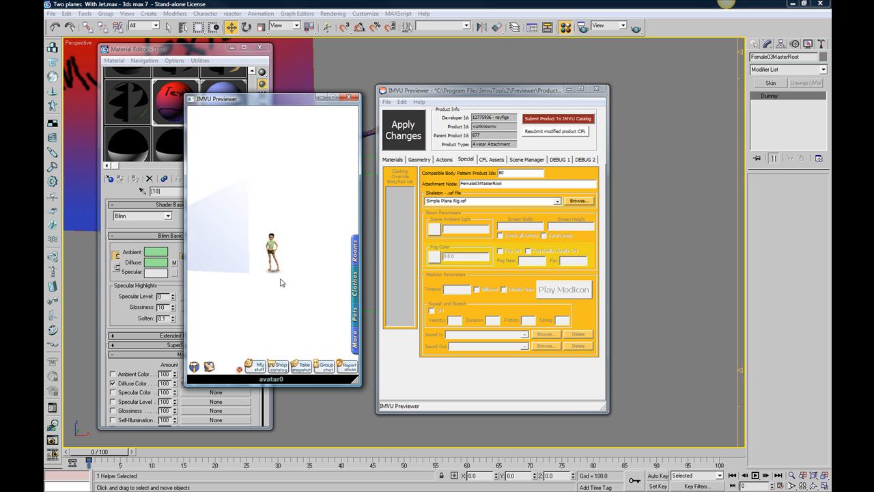
drag(264, 268, 212, 198)
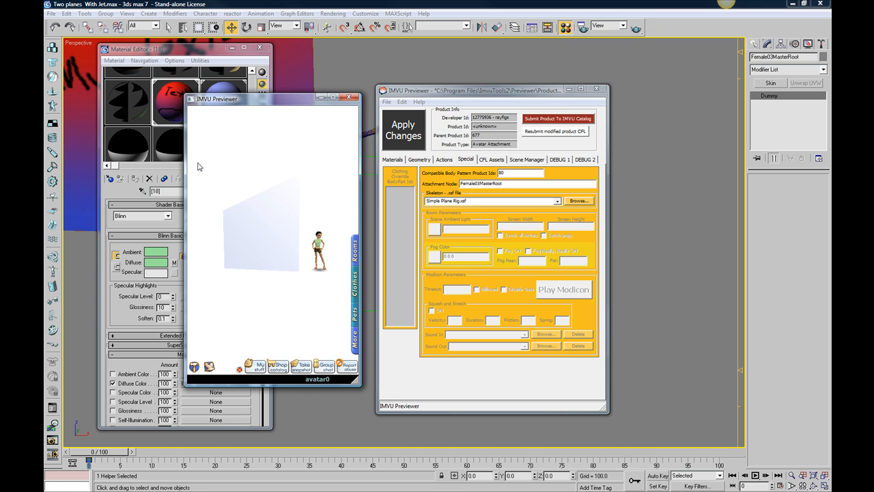
click(394, 159)
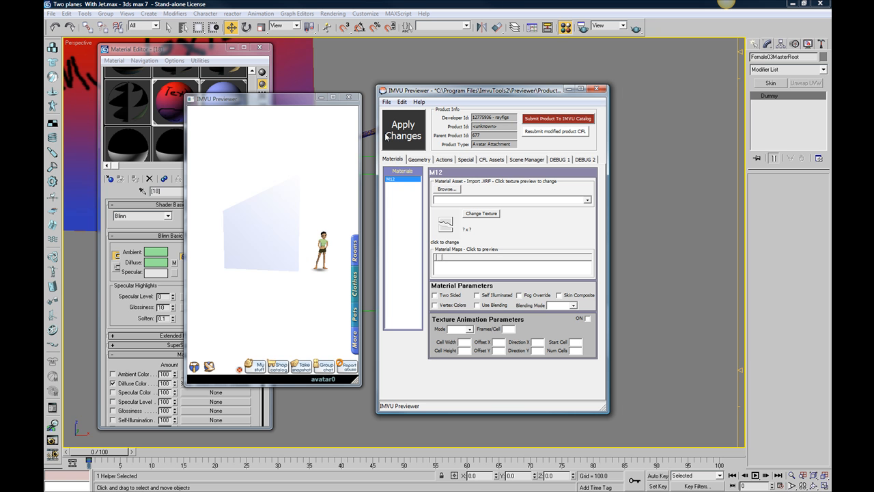
- Switch to 3ds Max and compare the maps of material 21 - Default with those of textured material [18]
key(alt+Tab)
click(334, 119)
middle_drag(334, 119, 421, 154)
drag(225, 146, 375, 147)
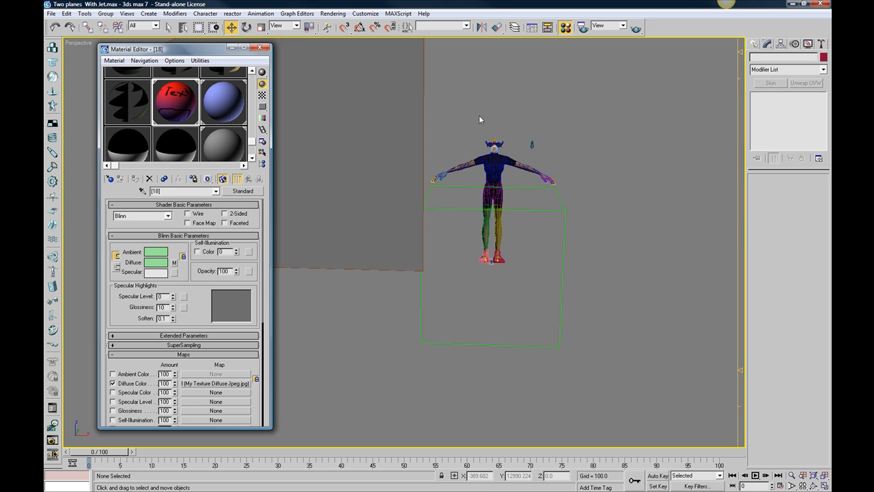
middle_drag(479, 115, 553, 192)
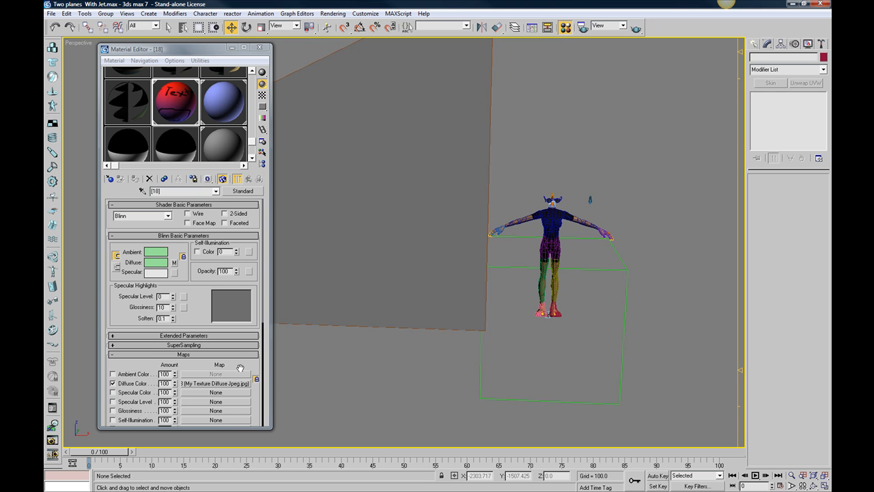
click(228, 146)
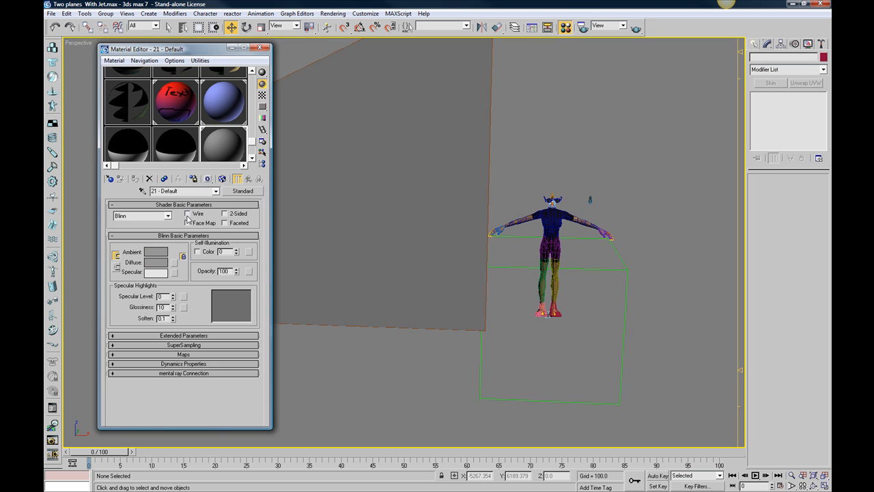
click(179, 354)
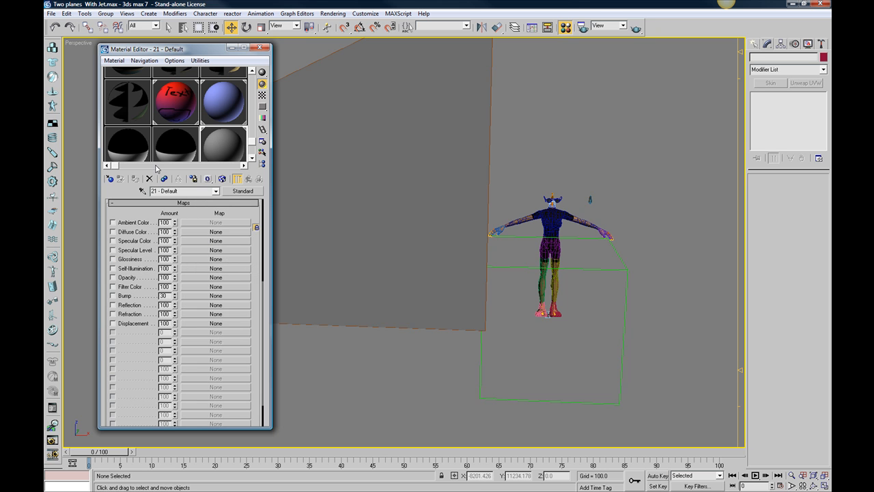
click(177, 108)
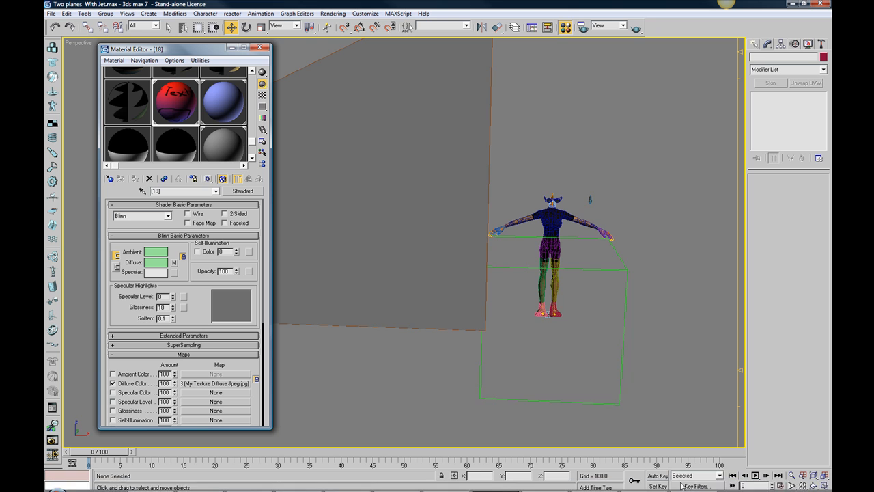
click(641, 487)
click(690, 487)
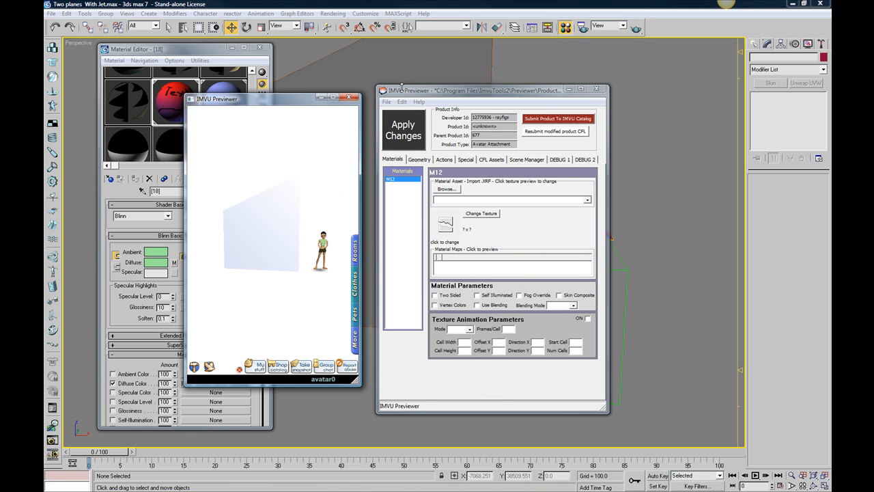
drag(405, 92, 453, 91)
drag(294, 98, 313, 95)
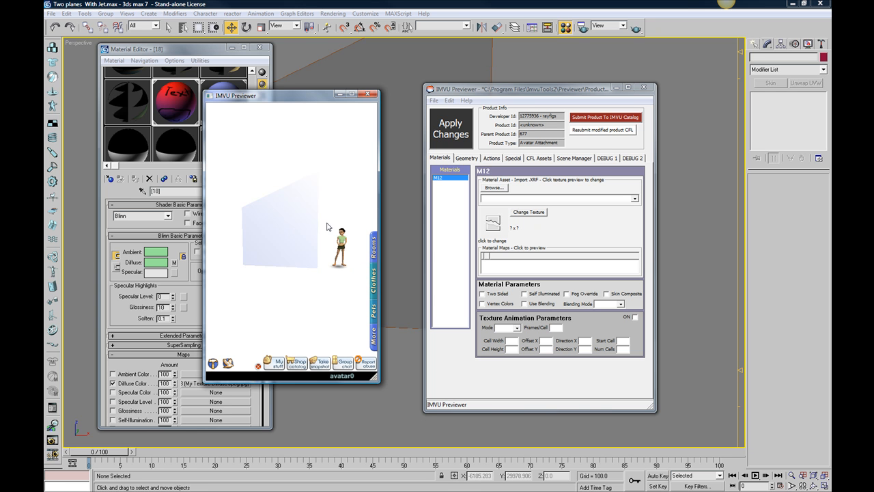
drag(532, 93, 544, 95)
click(552, 74)
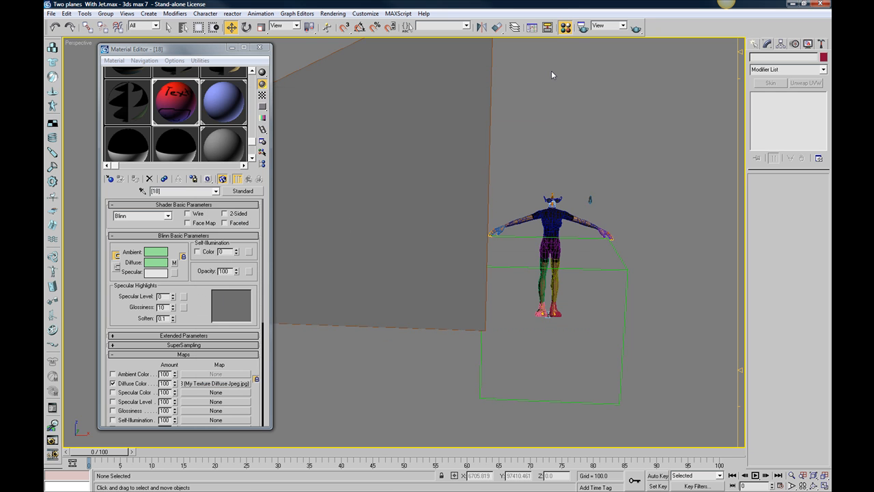
- Export material [18] with its diffuse map as the Cal3D material file Birth Material.xrf, replacing the existing file
click(51, 13)
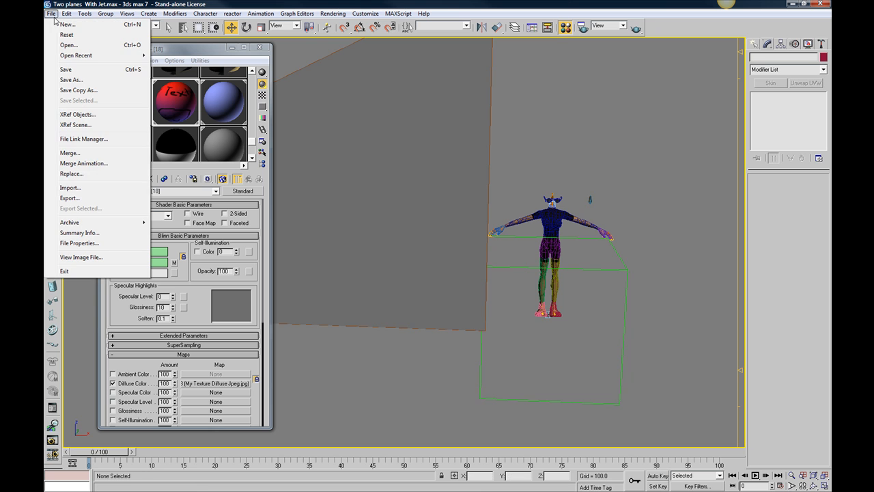
click(70, 197)
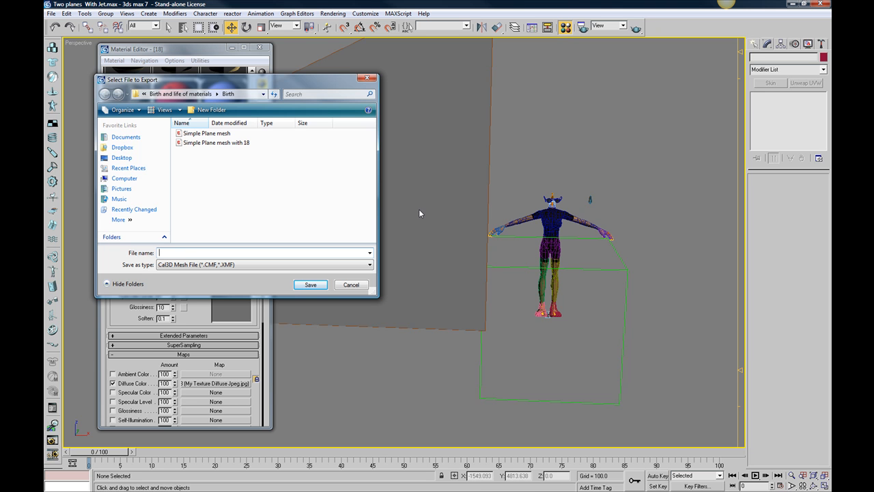
text(Birth Mat)
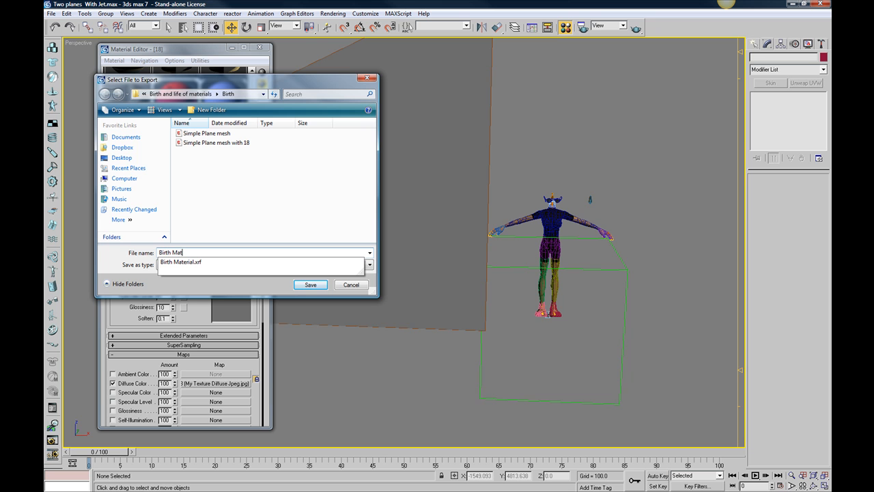
text(erial.xrf)
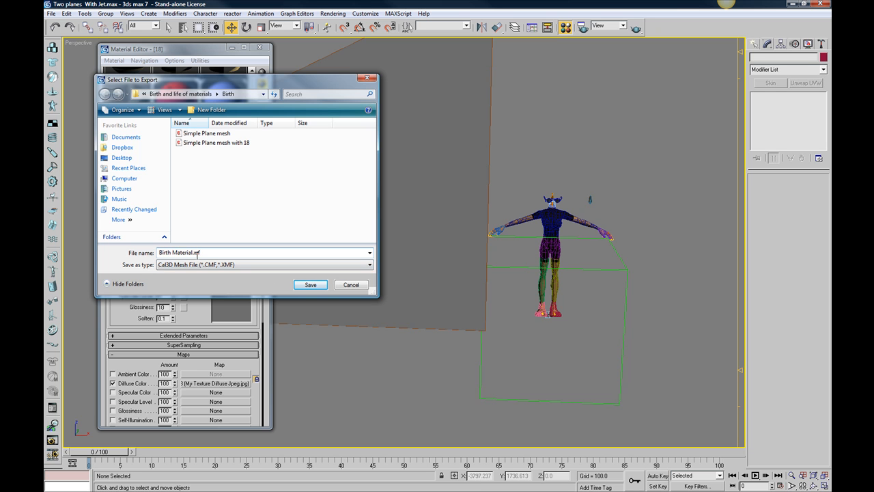
click(298, 286)
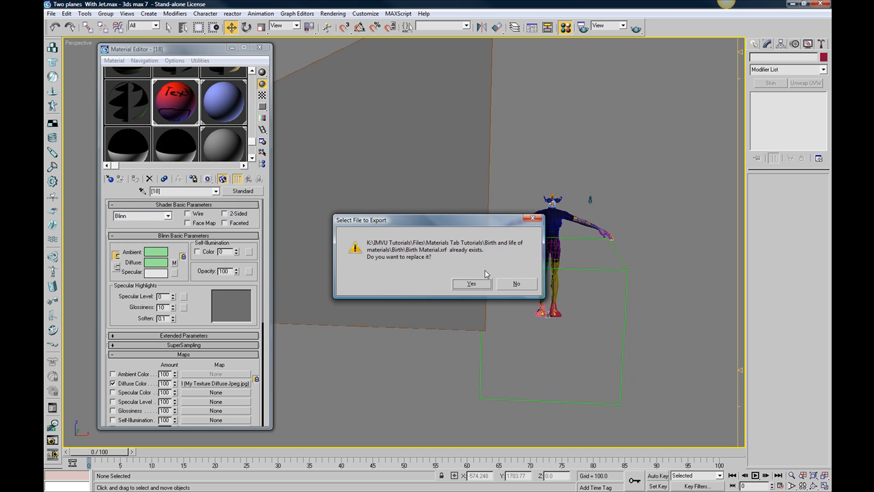
click(472, 284)
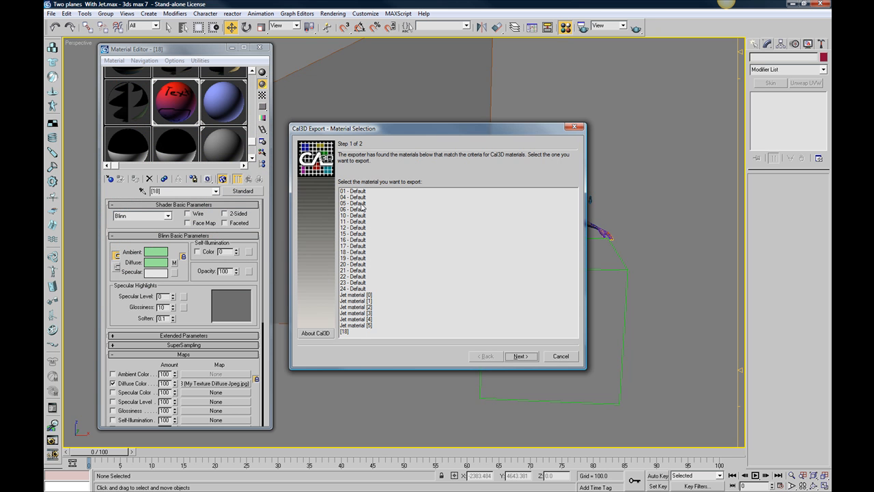
click(346, 331)
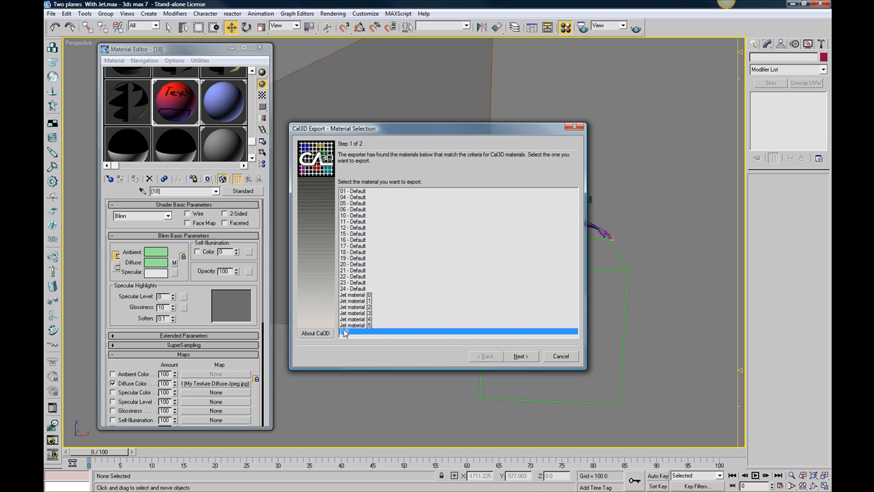
click(521, 356)
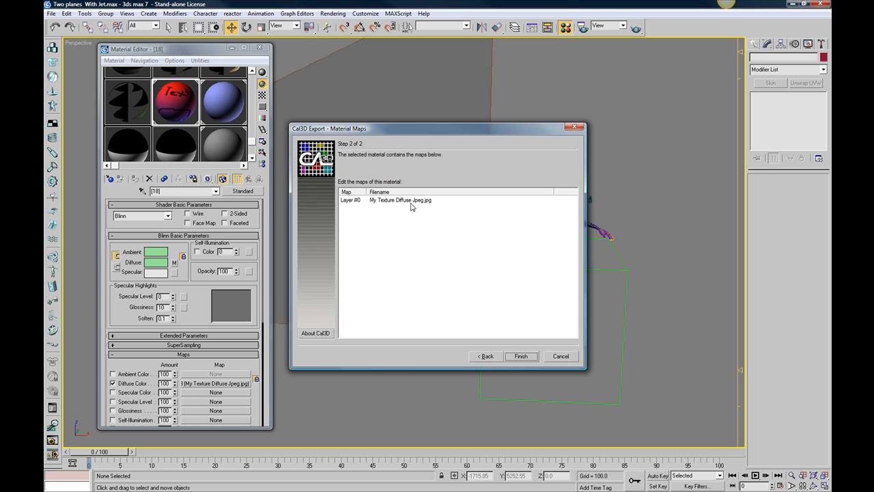
click(521, 355)
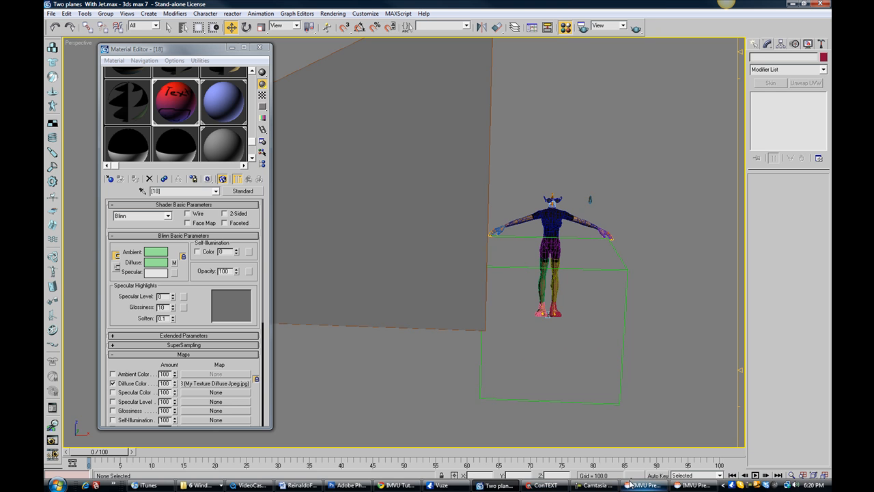
- Switch to IMVU Previewer and compare BodyPart 0's mesh and submesh material ID with the M12 material entry
click(647, 485)
click(696, 485)
drag(494, 99, 450, 80)
drag(304, 100, 306, 84)
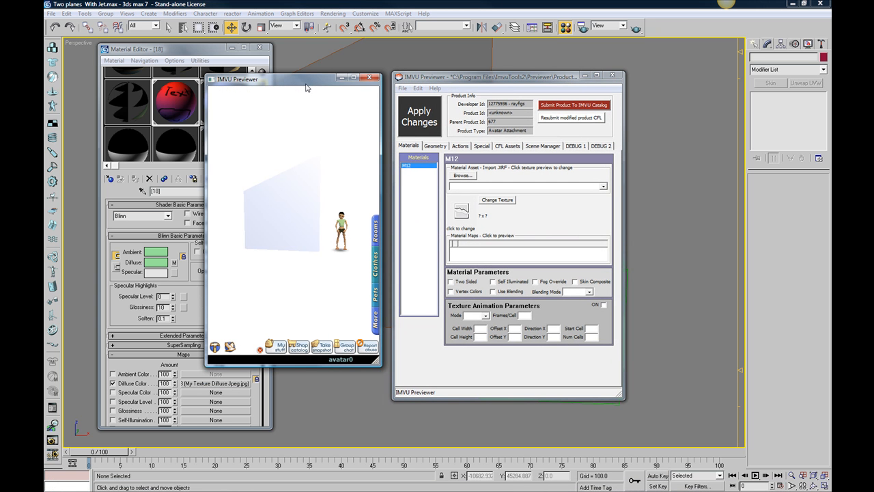
click(431, 146)
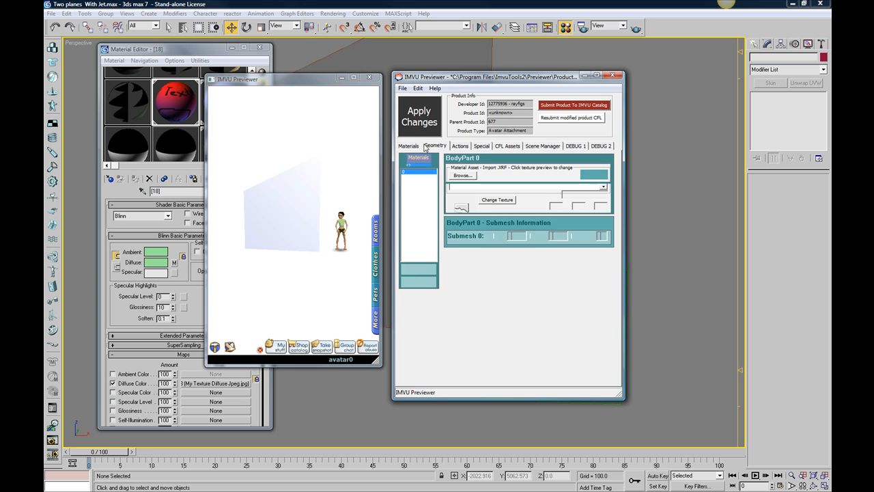
click(418, 147)
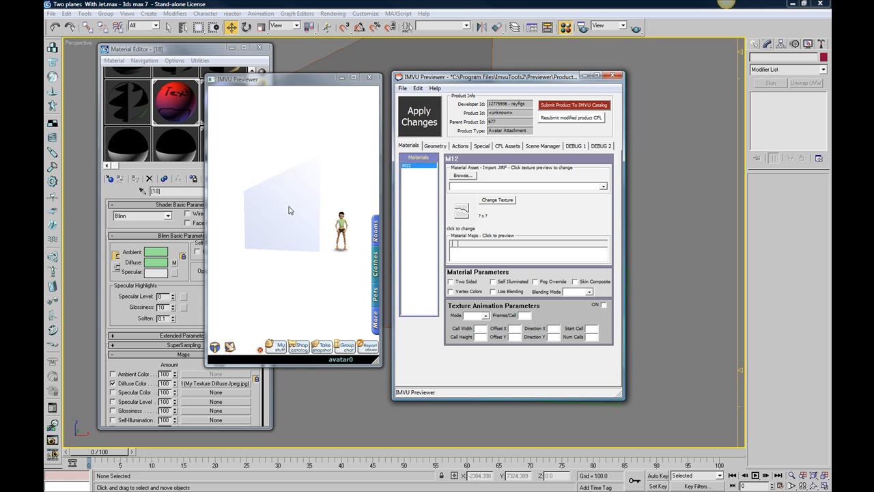
click(438, 146)
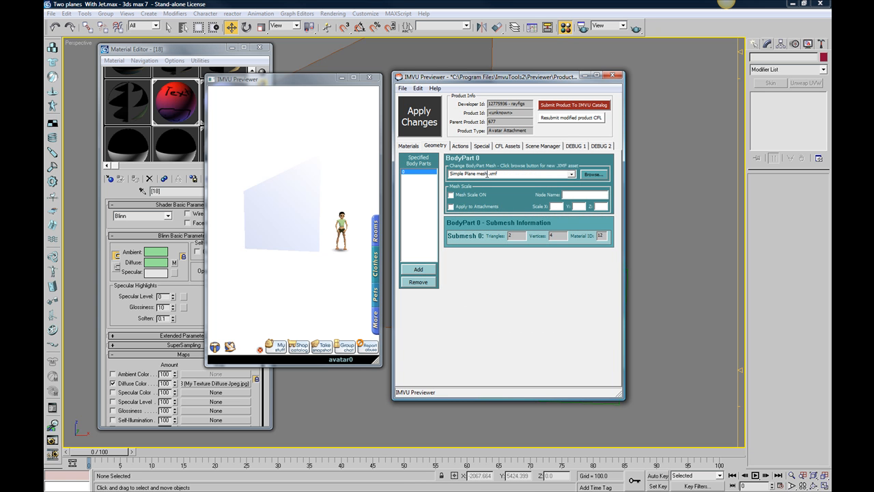
click(409, 146)
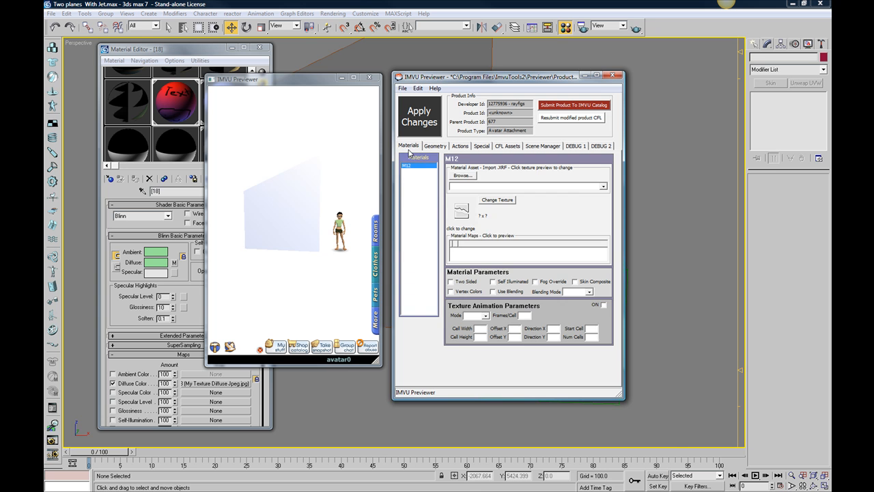
- Load Birth Material.xrf as the asset of material M12 and apply the changes
click(463, 176)
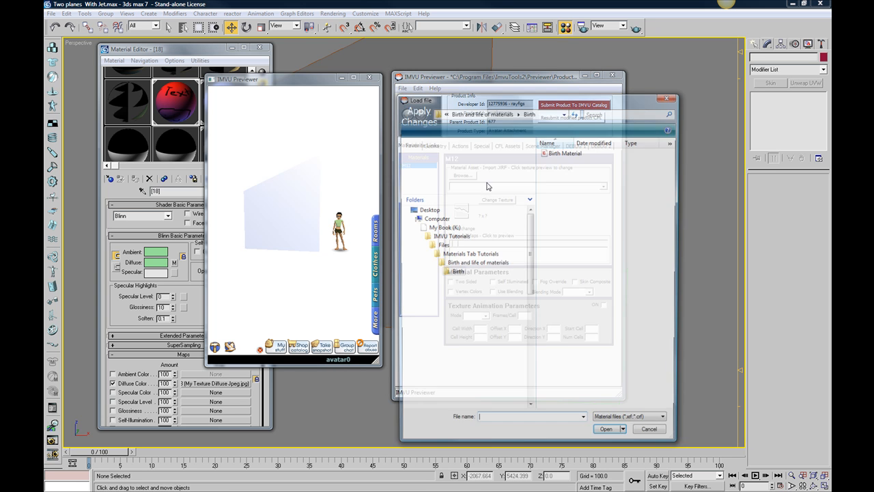
click(567, 153)
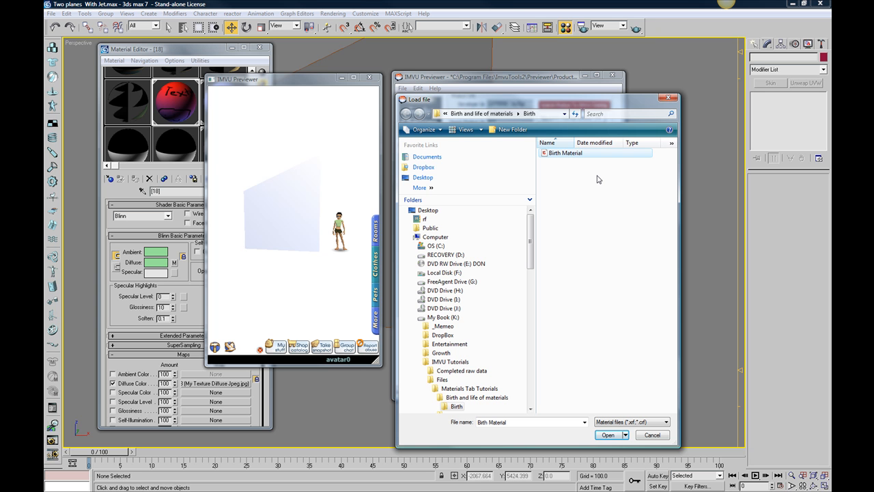
click(607, 442)
click(607, 435)
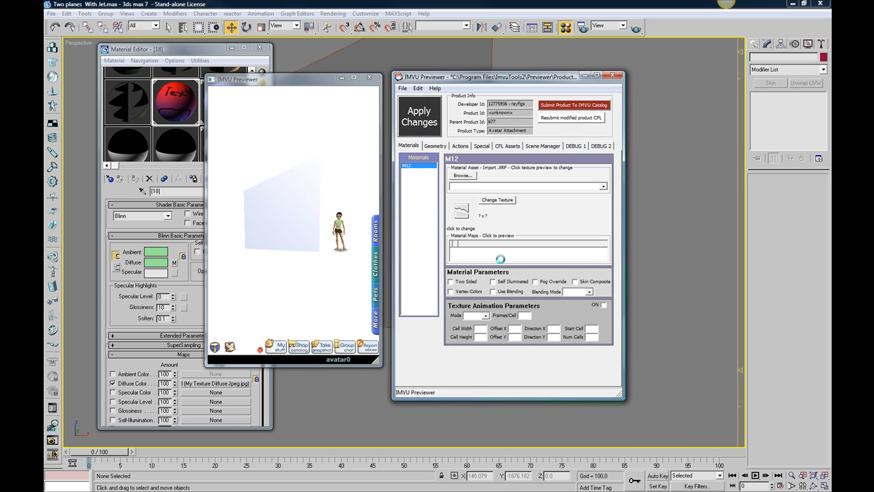
click(424, 114)
- Examine the plane beside the avatar in the preview and check M12's diffuse map against BodyPart 0's submesh material ID
click(332, 221)
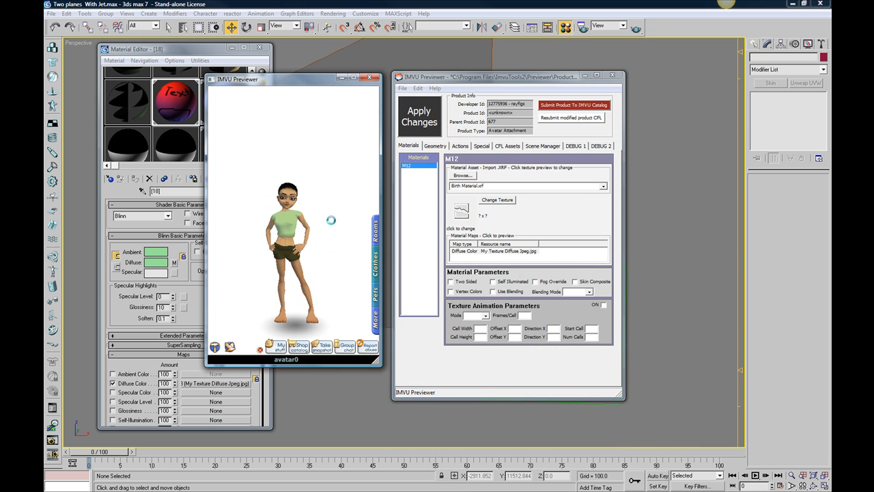
scroll(328, 235, down, 5)
drag(328, 235, 314, 224)
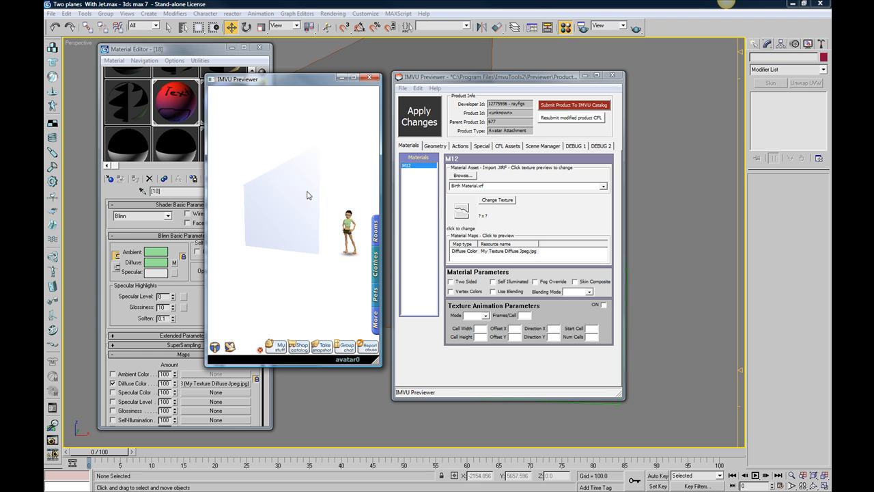
scroll(306, 195, down, 3)
scroll(304, 195, up, 3)
click(433, 146)
click(404, 148)
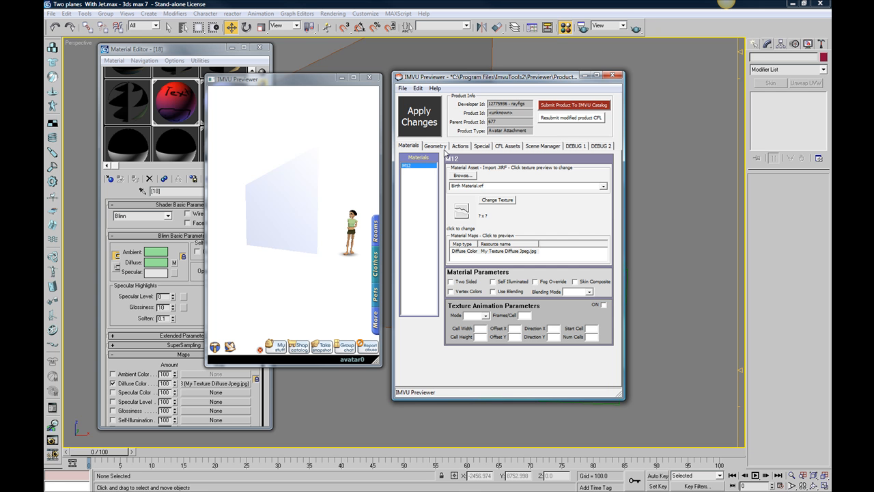
click(444, 148)
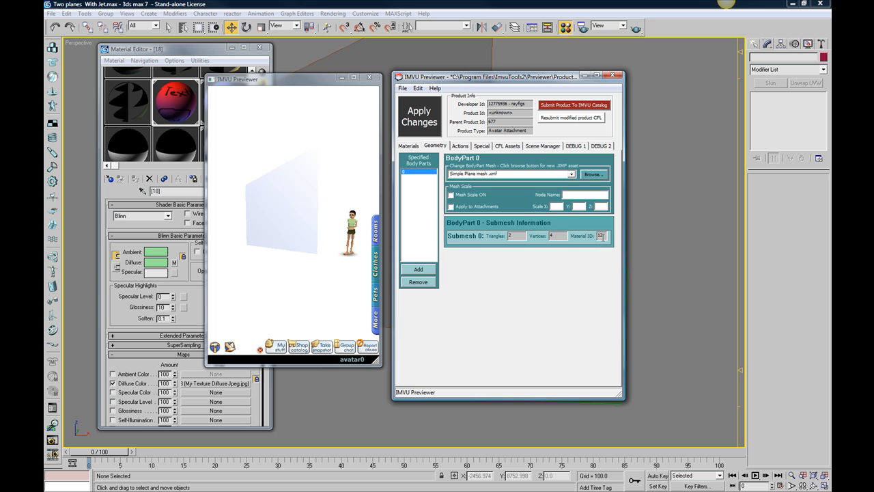
click(409, 145)
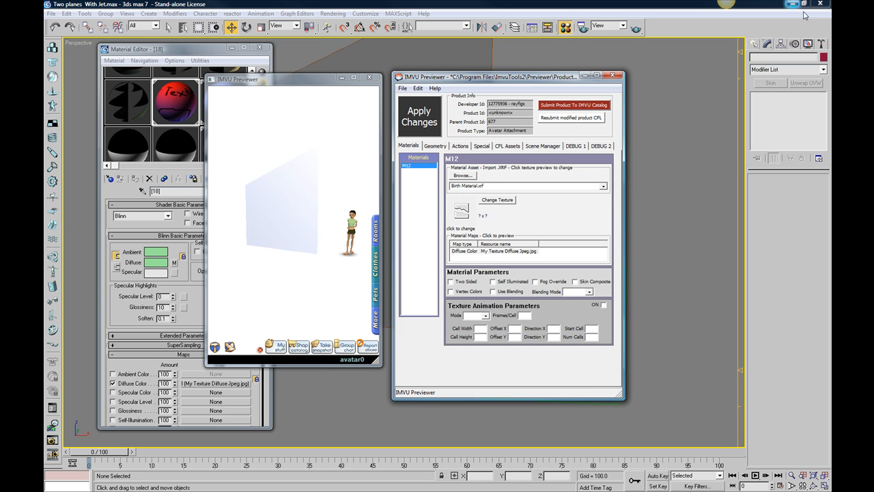
click(303, 144)
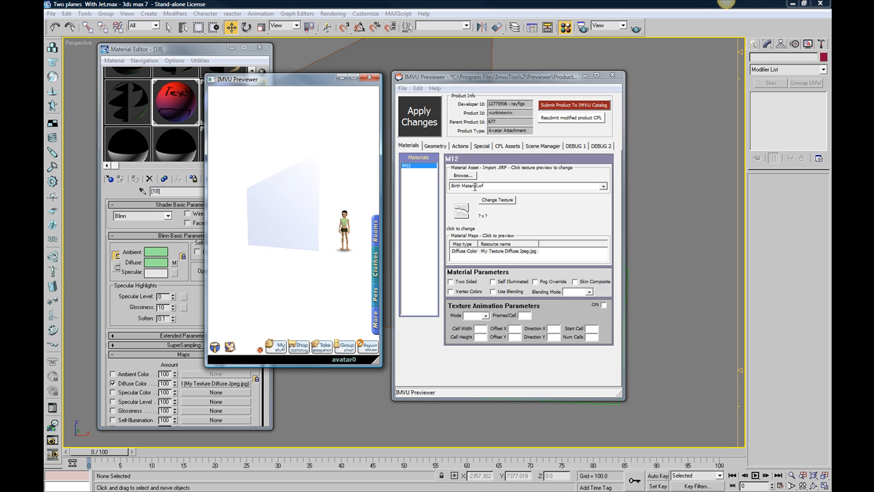
- Switch to 3ds Max and check the textured sample's material name in the Material Editor
click(661, 134)
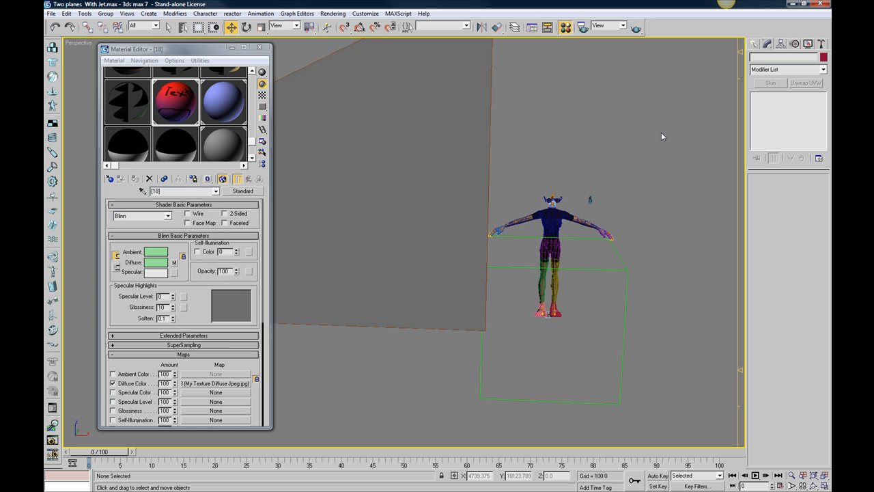
click(169, 111)
drag(162, 191, 149, 191)
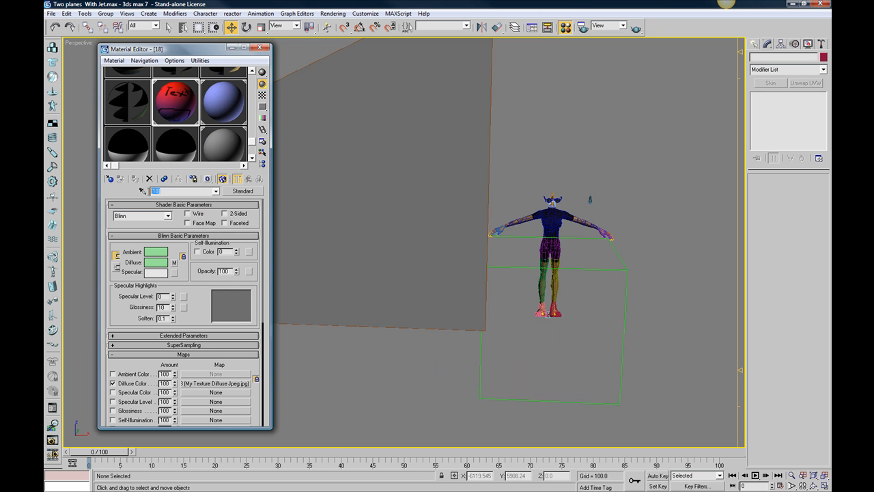
click(318, 141)
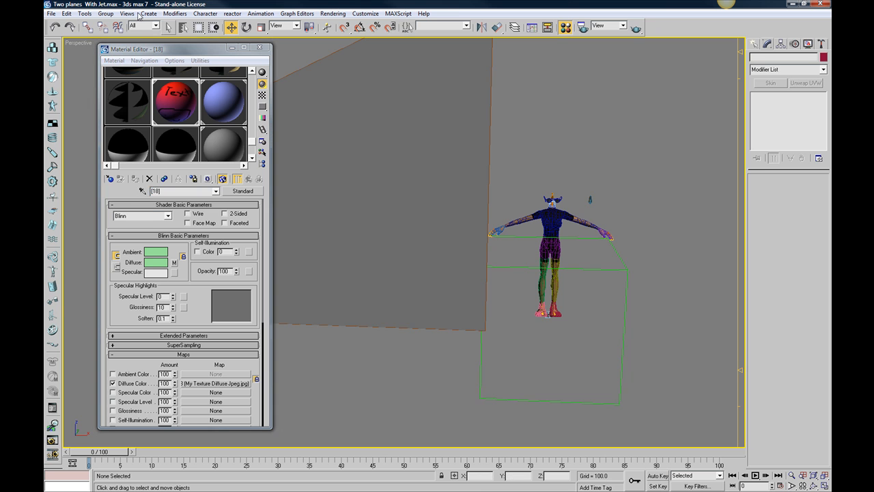
- Inspect the Cal3D export's material selection list for [18] using Birth Material.xrf as the target file, and cancel the export
click(58, 15)
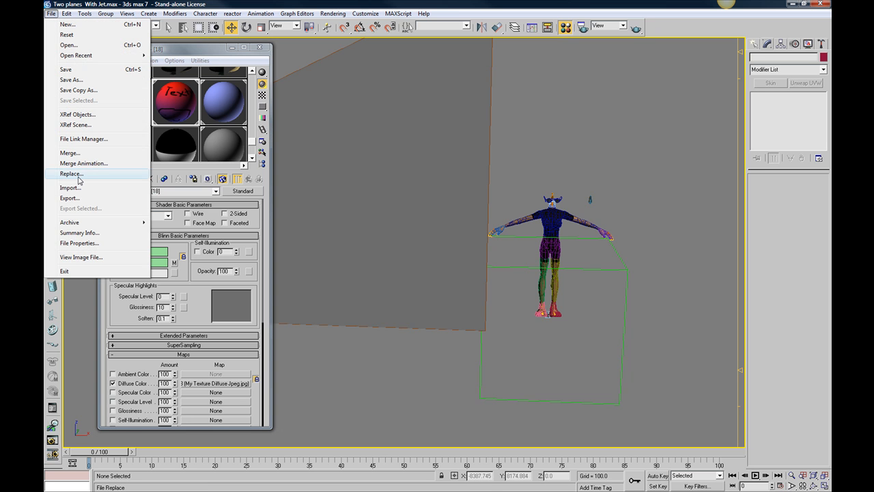
click(68, 198)
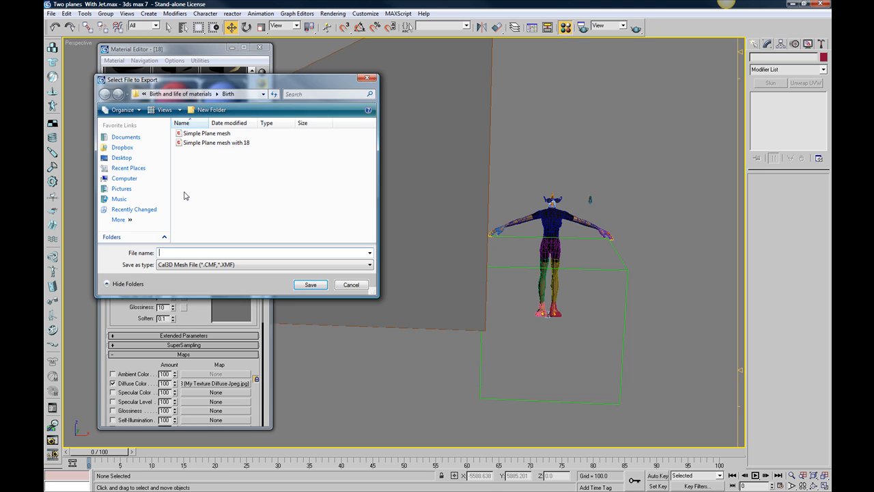
click(206, 133)
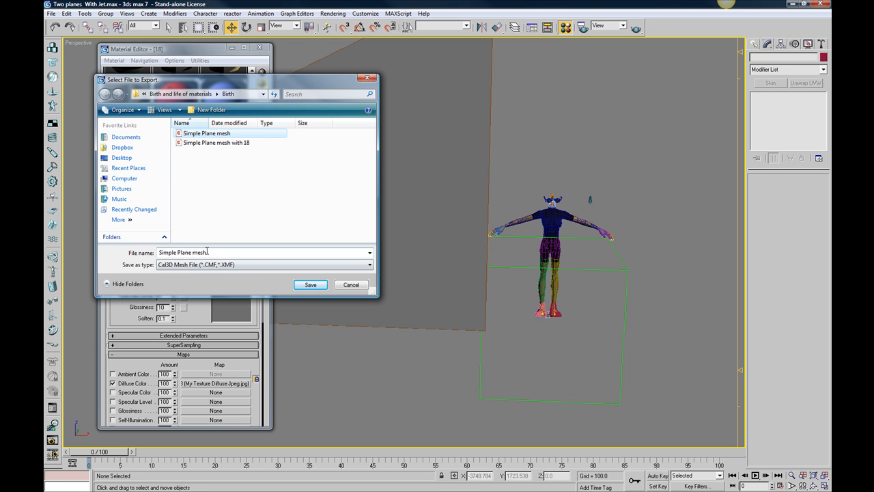
click(214, 257)
text(birth)
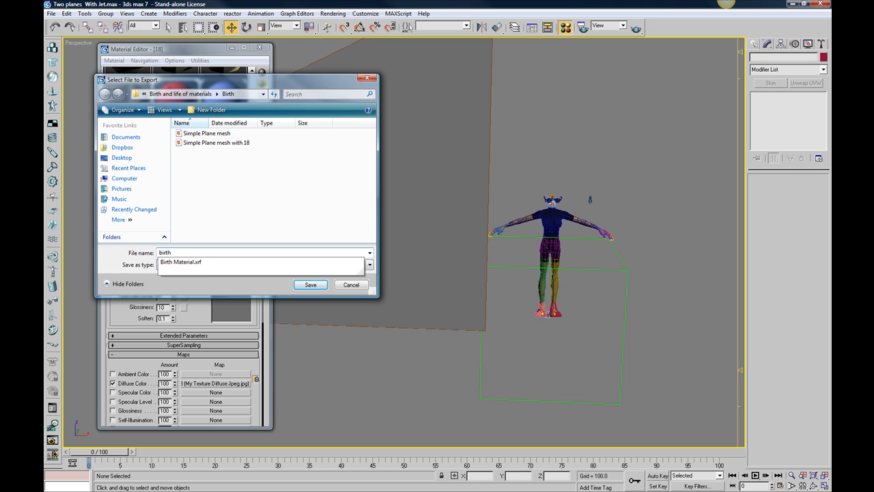
key(Down)
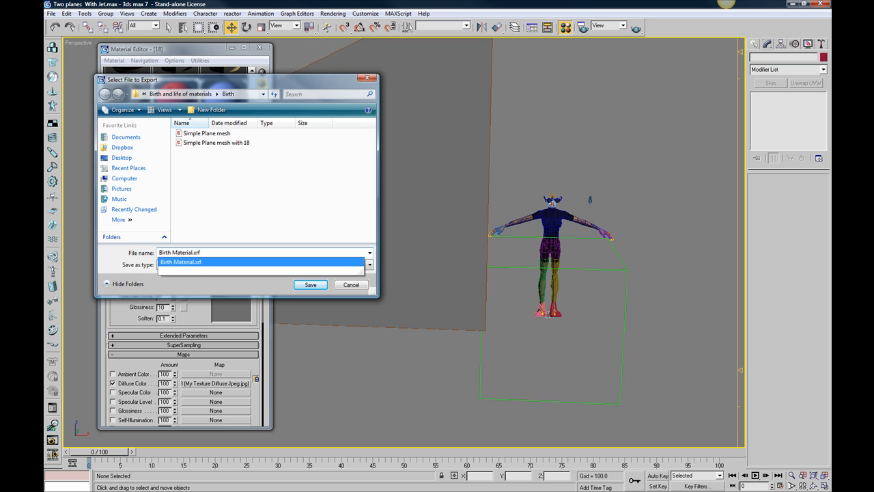
key(Return)
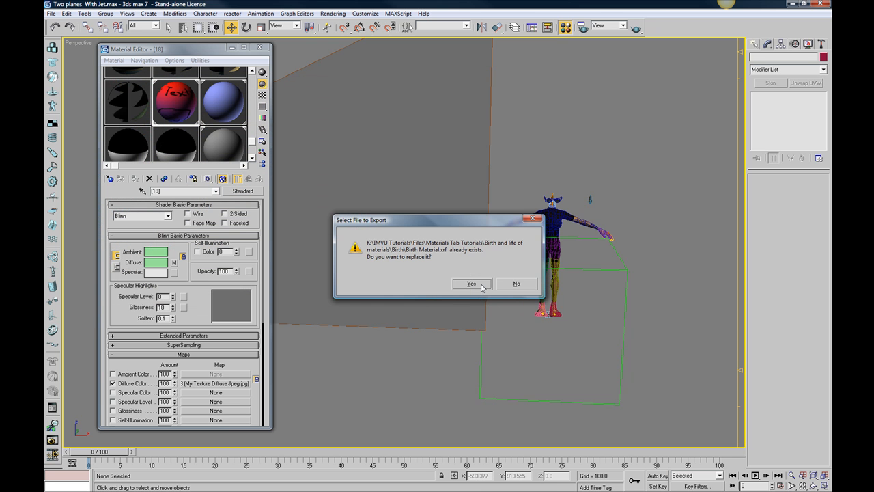
click(482, 286)
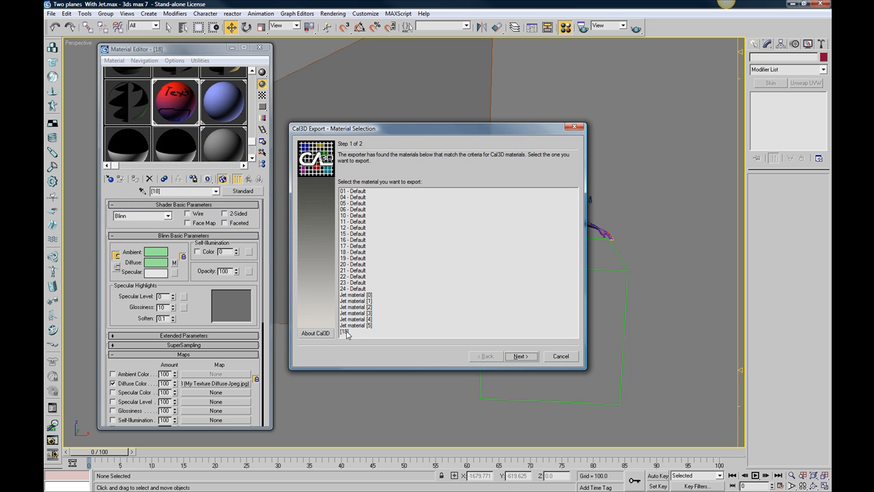
click(561, 356)
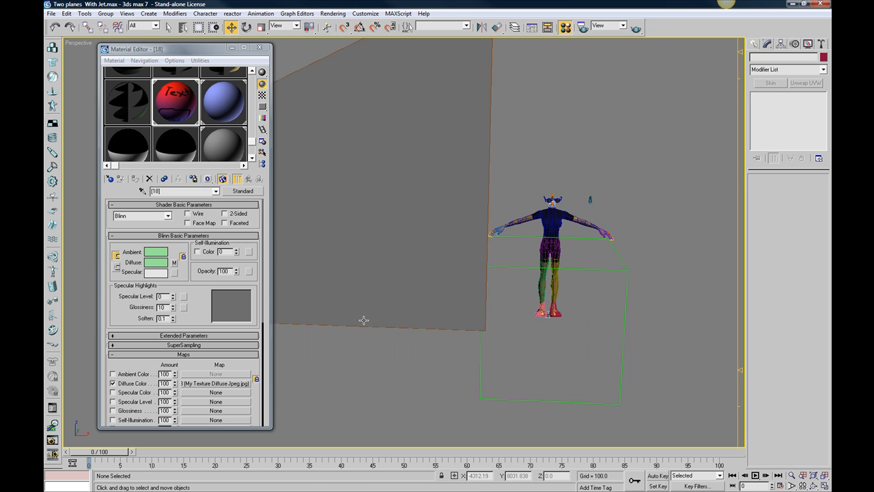
- Switch to IMVU Previewer, load My Texture Diffuse BMP 32 bits.bmp as M12's diffuse color texture, and apply the changes
mouse_move(493, 489)
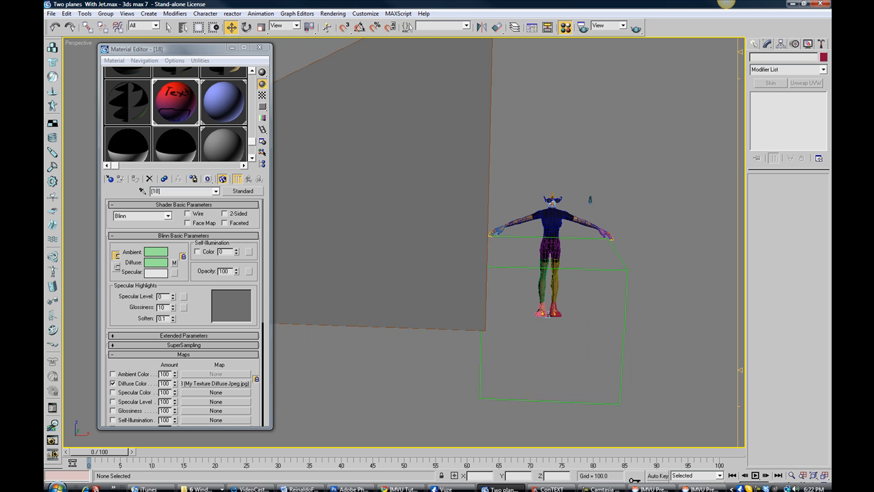
click(696, 485)
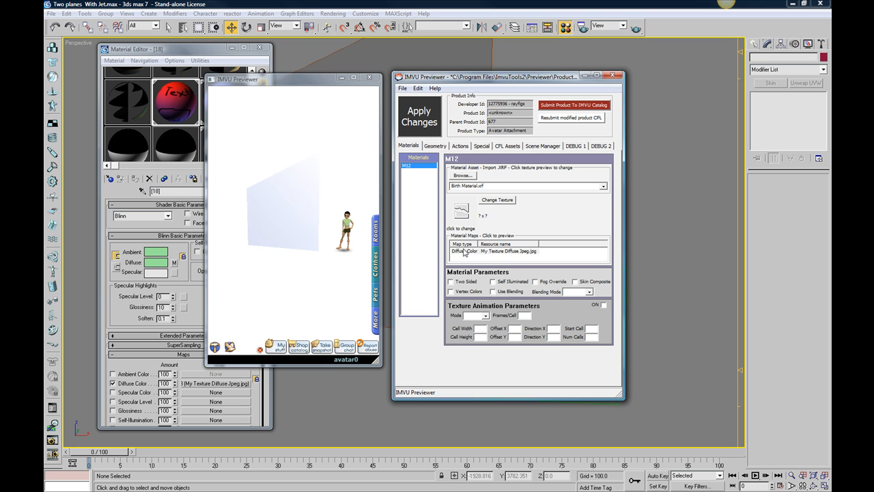
click(463, 253)
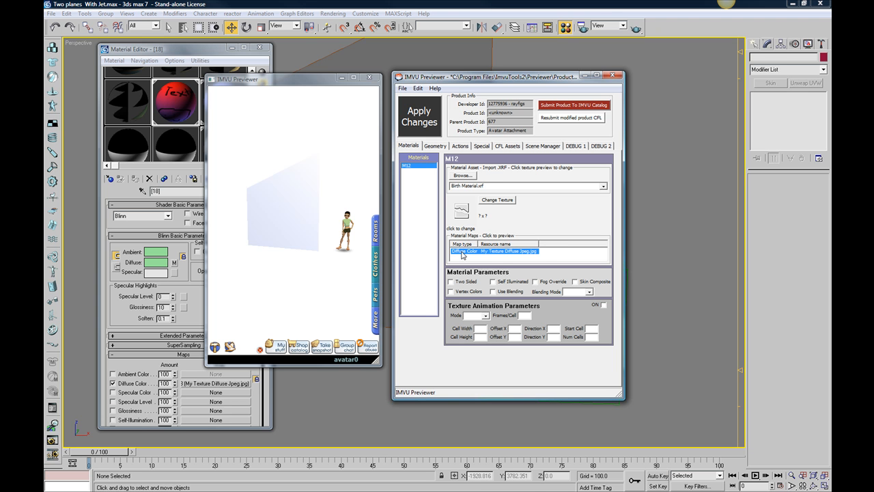
click(465, 212)
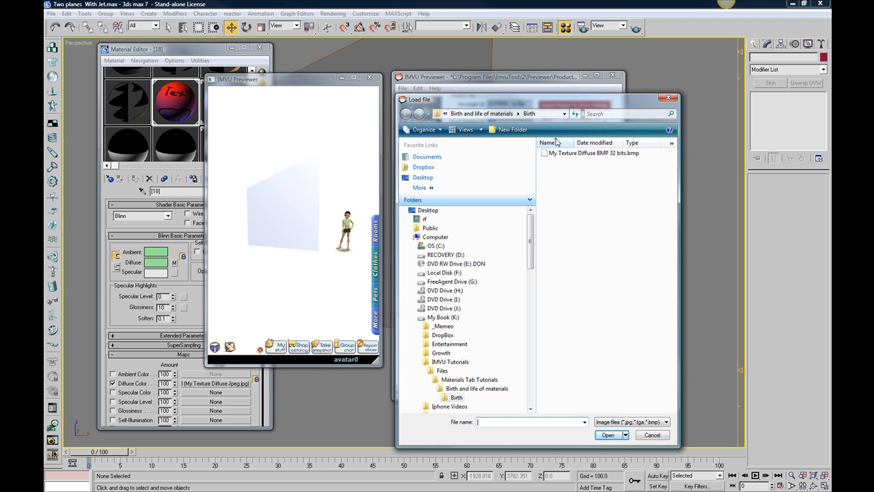
click(570, 153)
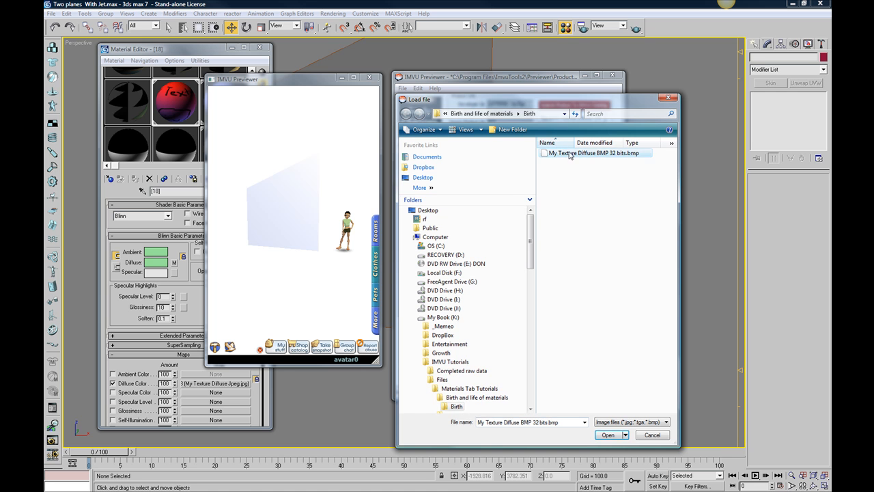
click(607, 435)
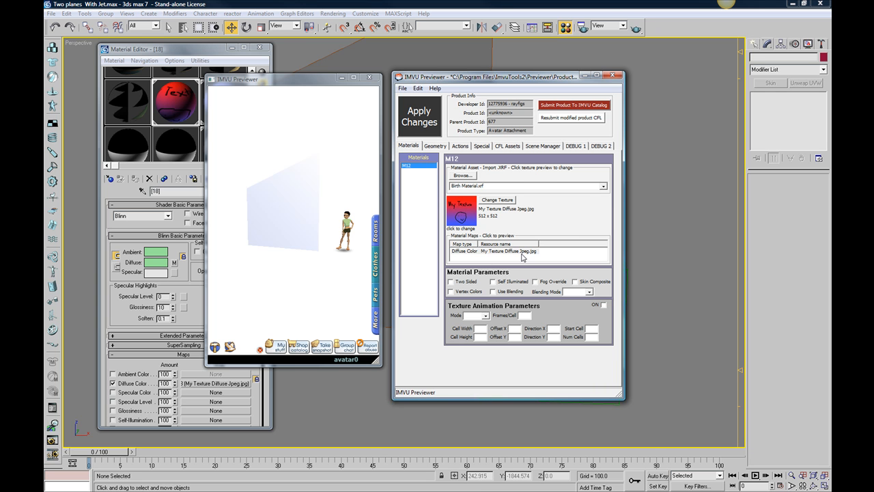
click(428, 122)
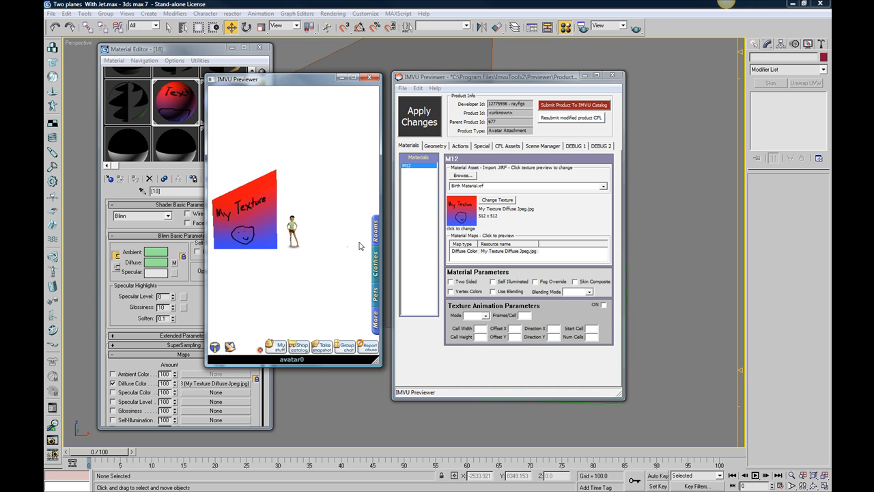
- Examine the textured plane in the preview and review BodyPart 0's mesh, material M12, and the attachment node and skeleton settings
mouse_move(335, 216)
mouse_down()
mouse_move(308, 194)
mouse_move(326, 210)
mouse_up()
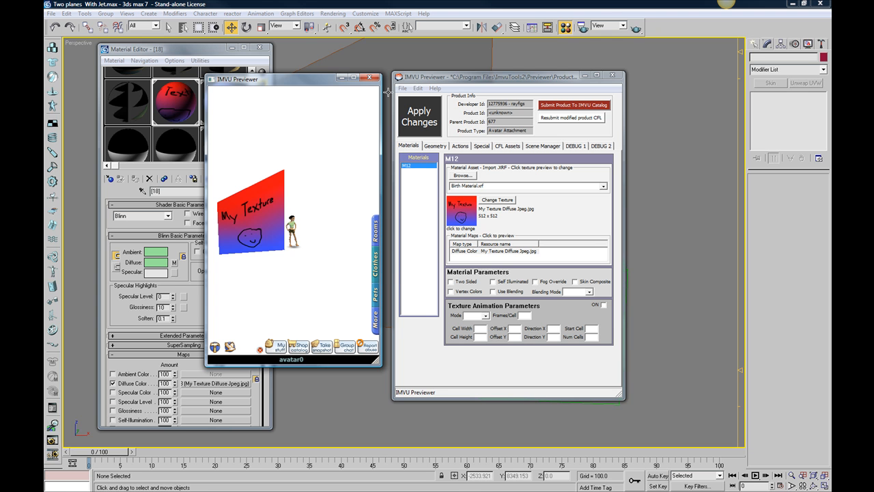
click(435, 146)
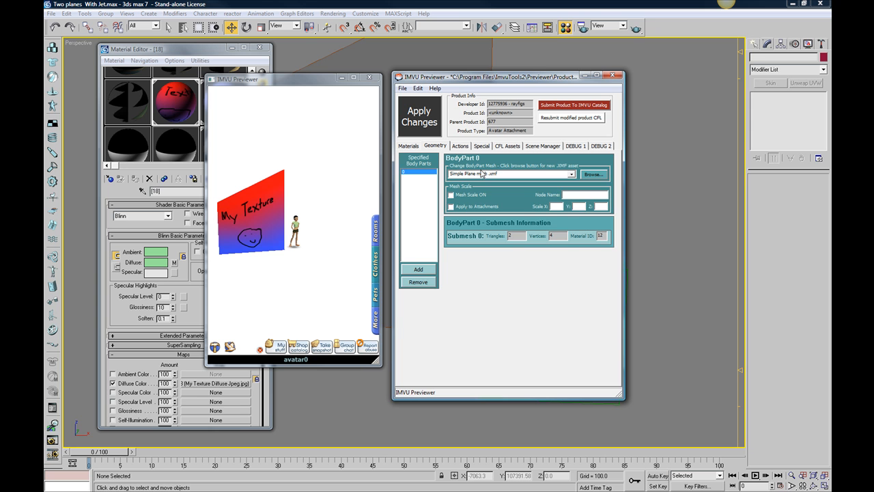
click(414, 147)
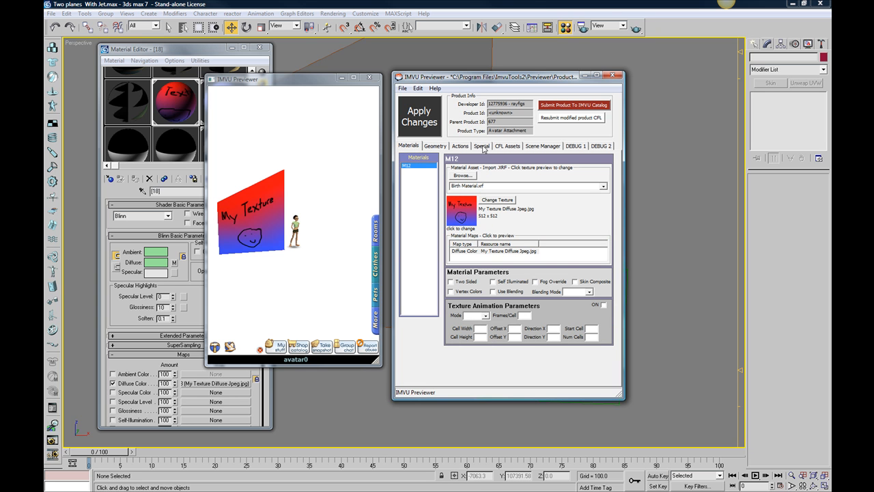
click(501, 147)
click(487, 147)
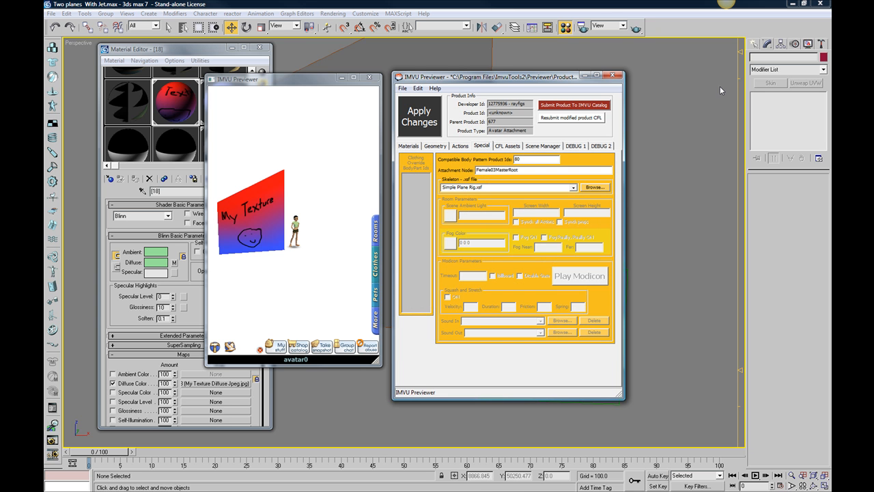
- Bring the Windows Explorer window of the Birth folder into view to review the product's source files
drag(873, 123, 502, 67)
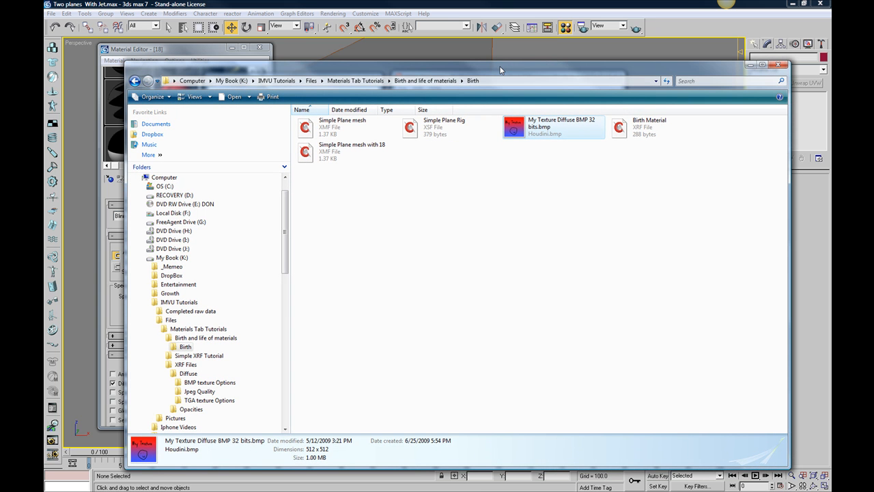